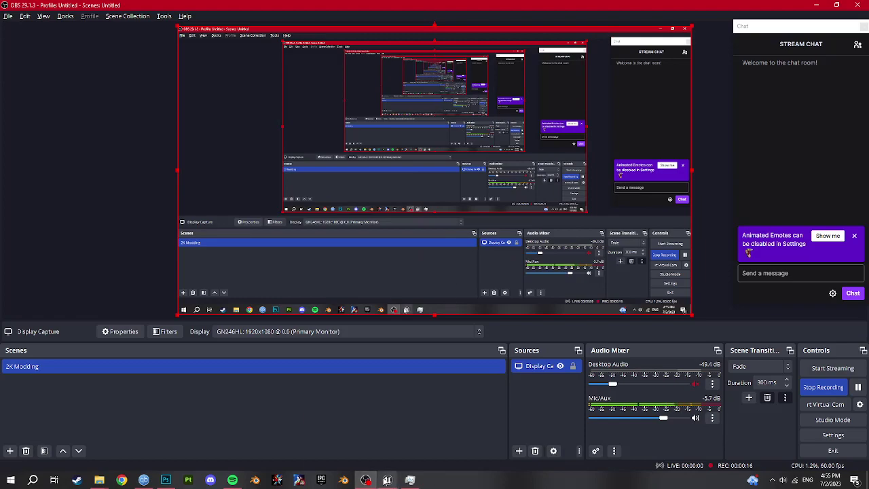
# - Bring UE Viewer's 'Choose a package to open' dialog to the front from the taskbar
pyautogui.moveTo(386, 479)
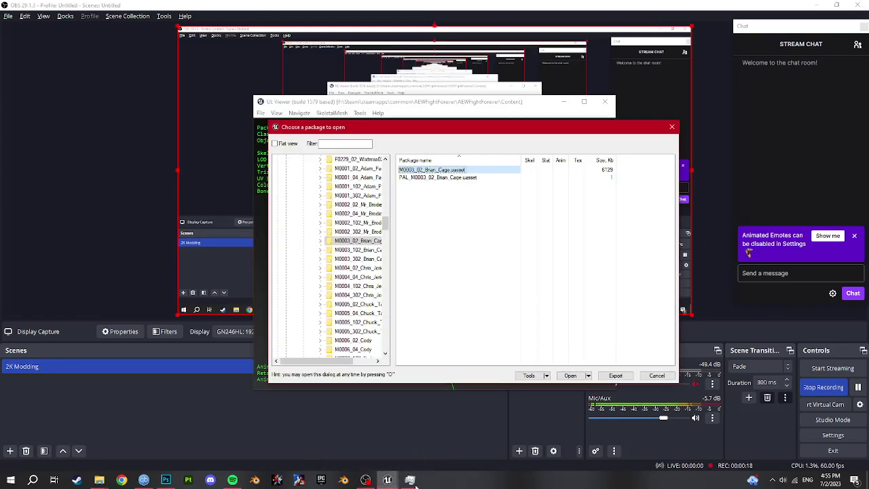
pyautogui.click(436, 440)
# - Open M0003_02_Brian_Cage.uasset and export its skeletal mesh as an ActorX psk
pyautogui.moveTo(414, 481)
pyautogui.doubleClick(425, 171)
pyautogui.hotkey('ctrl', 'x')
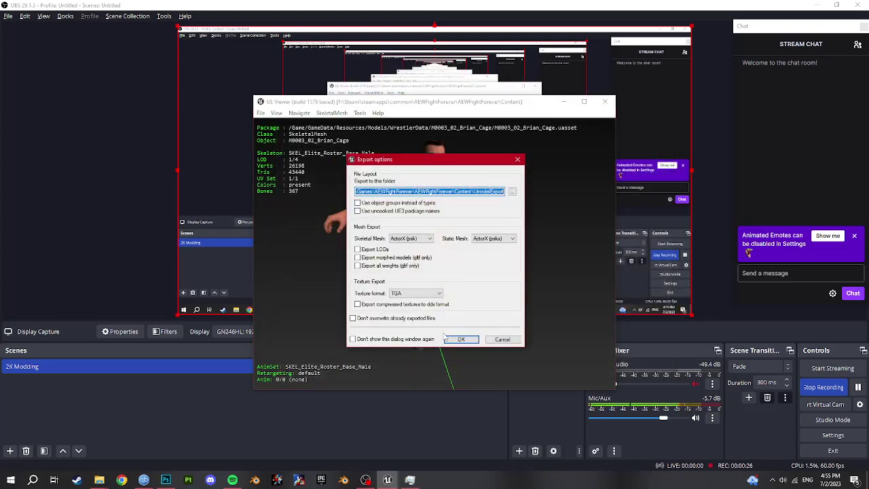
pyautogui.click(446, 332)
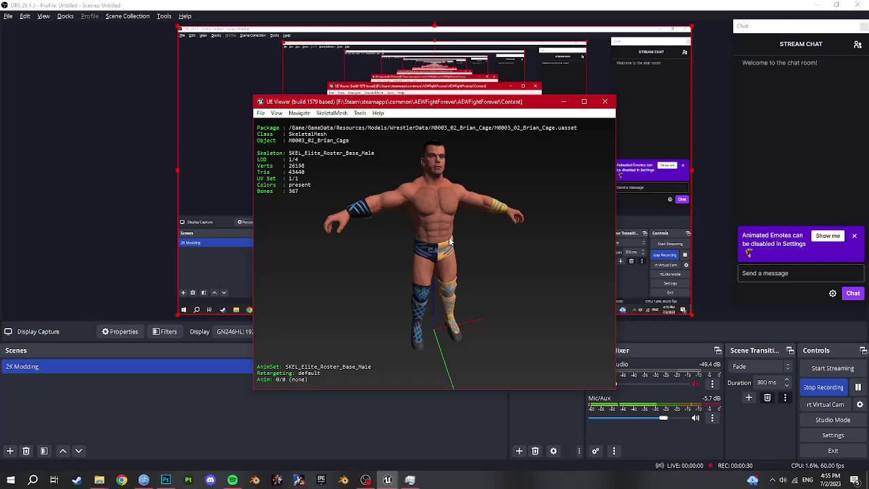
# - Reopen the package chooser, bring up the Characters folder holding 469_DoomSlayer_Lynch, and launch Blender
pyautogui.press('o')
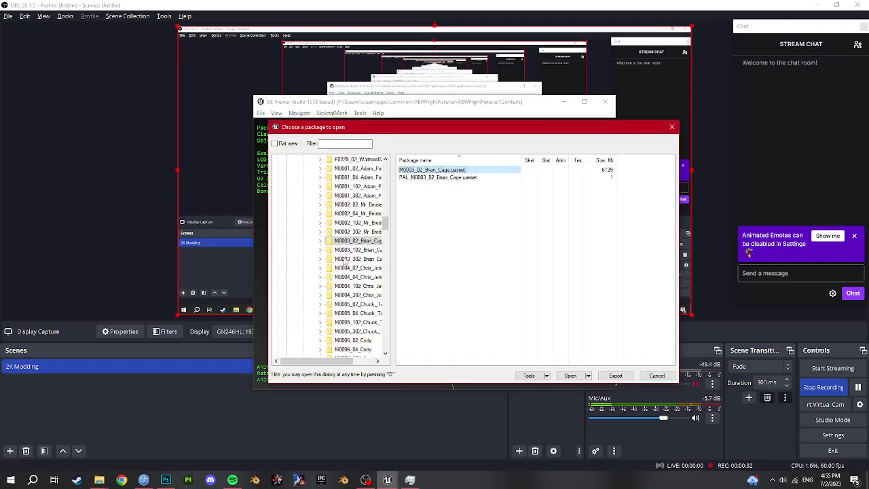
pyautogui.moveTo(106, 479)
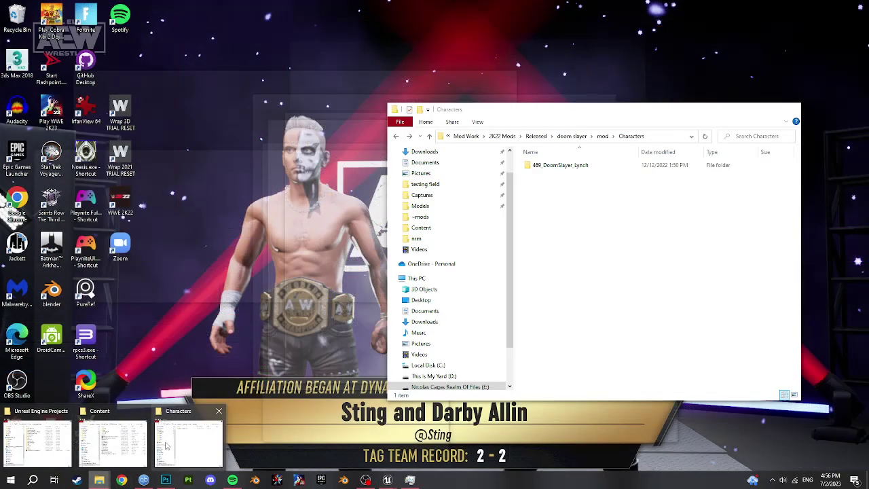
pyautogui.click(167, 445)
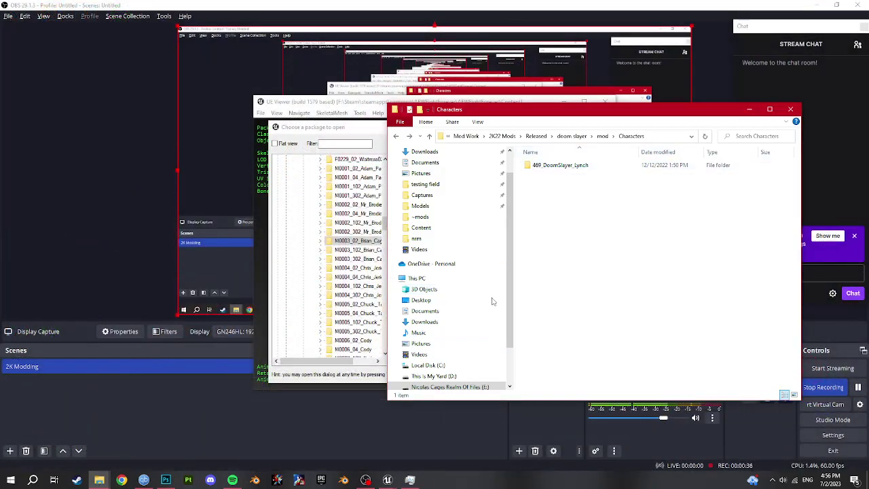
pyautogui.click(343, 479)
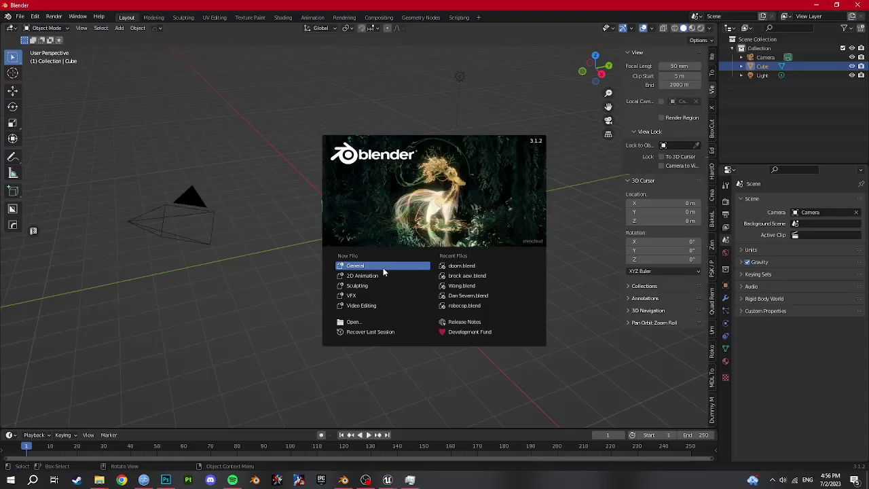
# - Start a General scene, delete the cube, save over doom.blend, and show the PSK/PSA panel
pyautogui.click(392, 266)
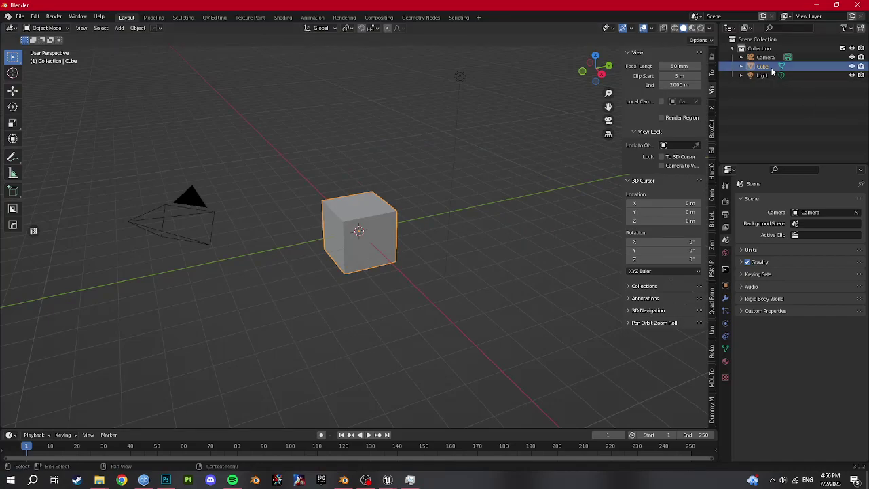
pyautogui.press('Delete')
pyautogui.hotkey('ctrl', 's')
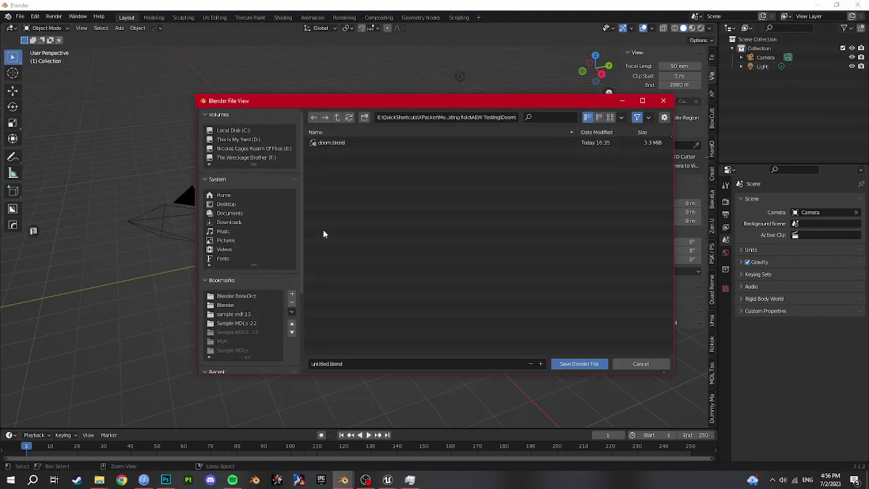
pyautogui.click(339, 142)
pyautogui.doubleClick(339, 142)
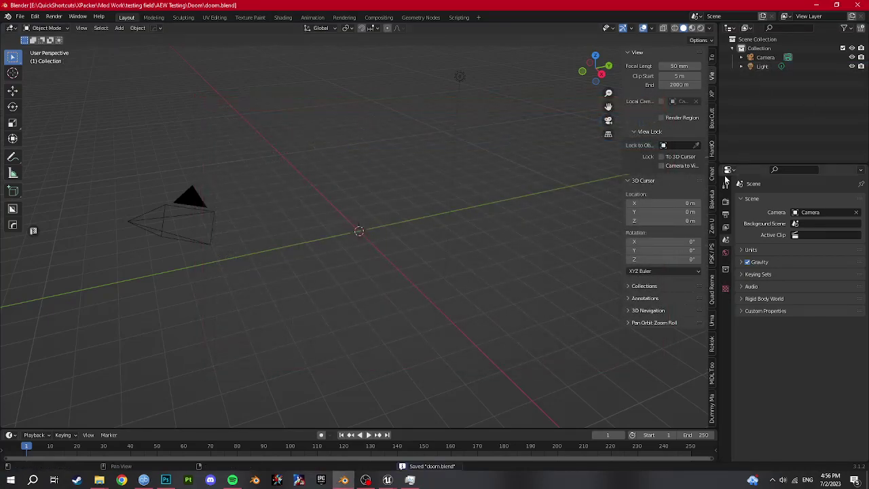
pyautogui.click(711, 252)
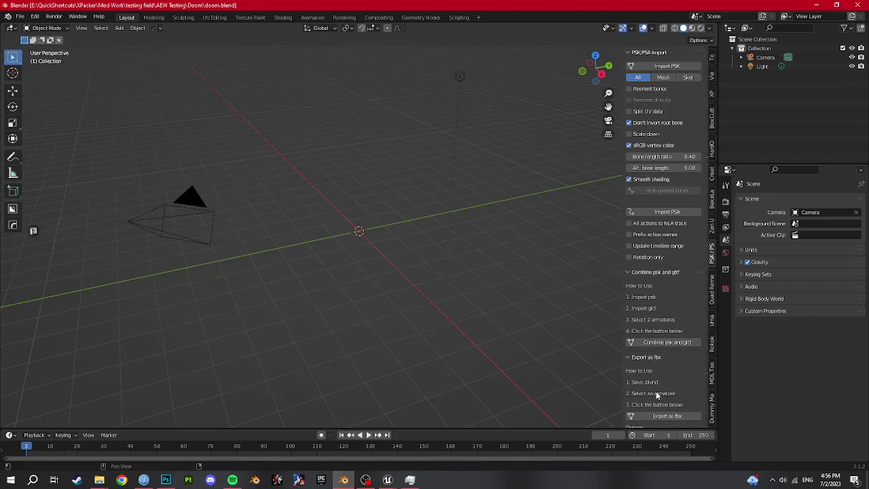
# - Import M0003_02_Brian_Cage.psk from the recent M0003_02_Brian_Cage folder
pyautogui.scroll(-3, 655, 377)
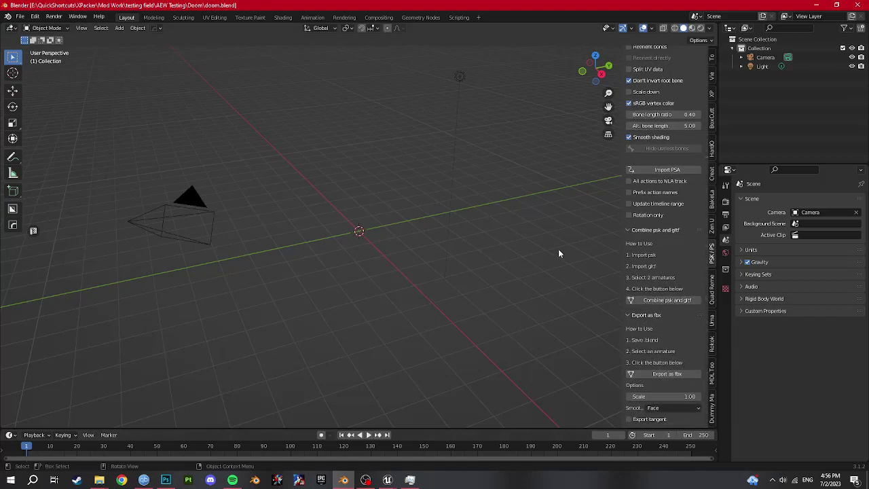
pyautogui.scroll(3, 625, 252)
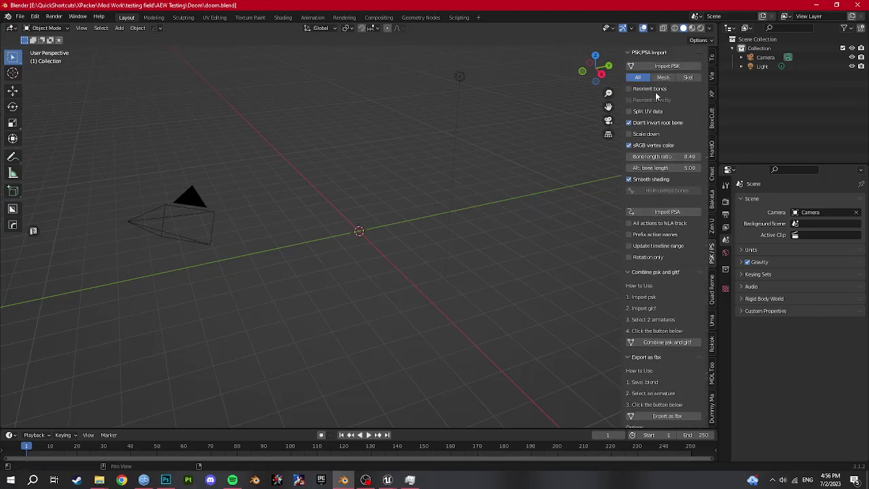
pyautogui.click(664, 66)
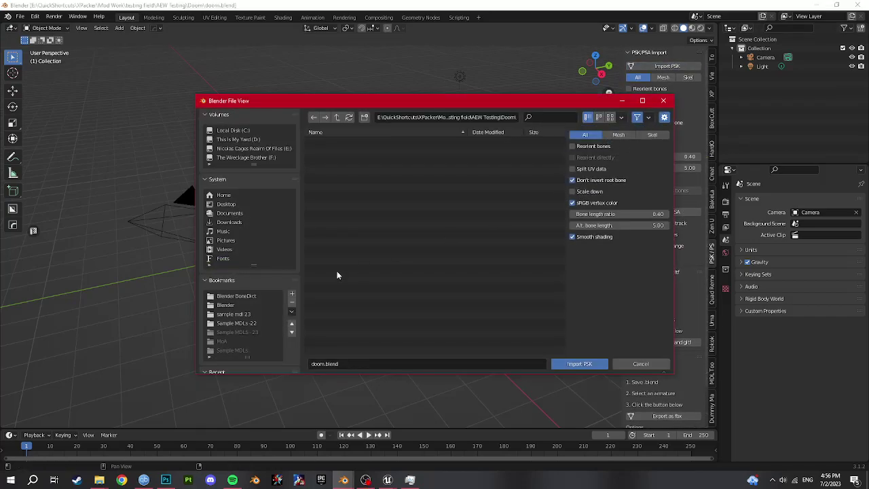
pyautogui.scroll(-3, 237, 321)
pyautogui.click(243, 351)
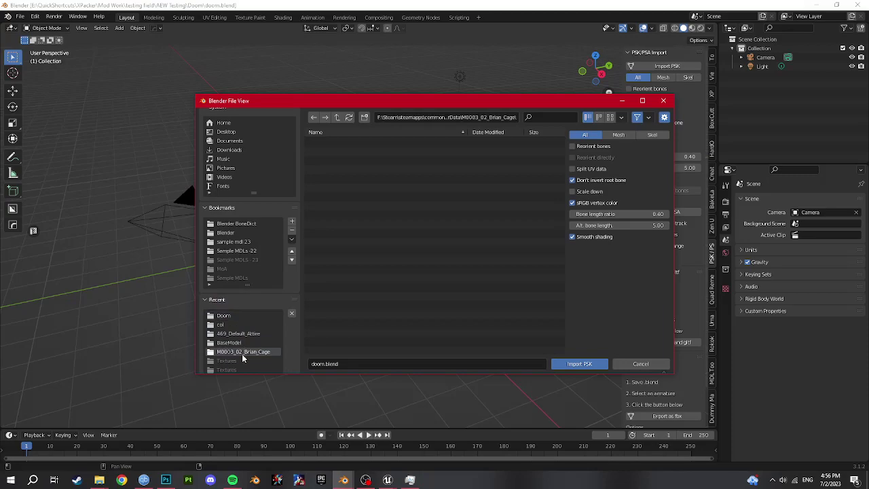
pyautogui.click(353, 163)
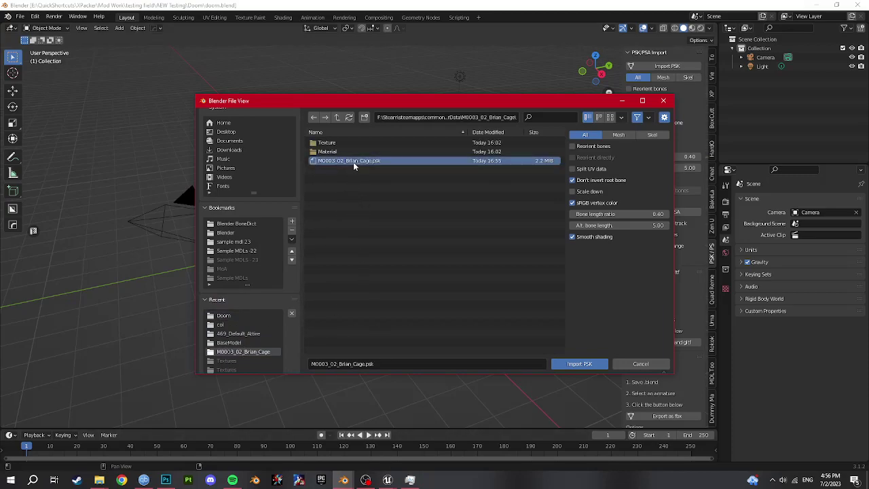
pyautogui.doubleClick(353, 162)
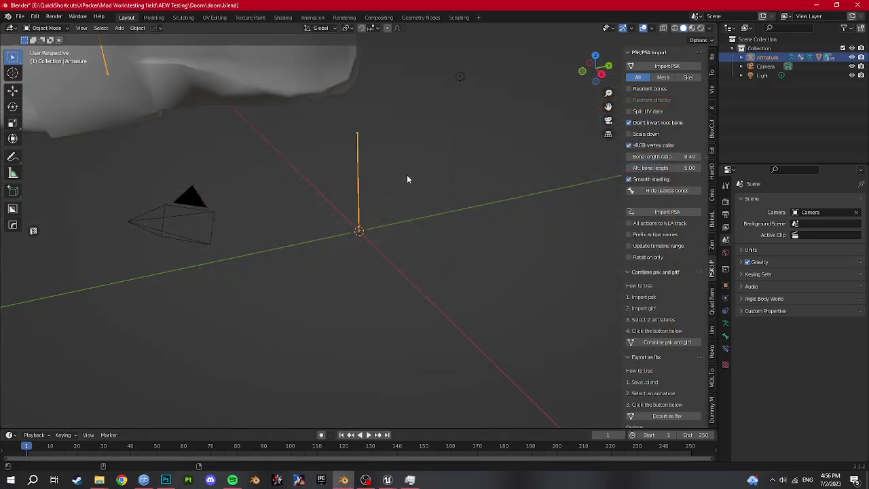
# - Create a new collection in the Outliner named 'cage'
pyautogui.moveTo(406, 175); pyautogui.dragTo(423, 181, button='middle')
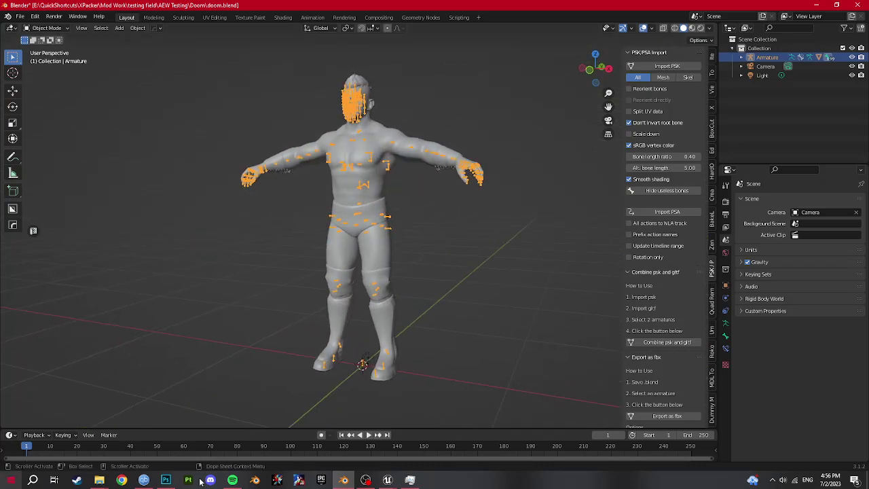
pyautogui.rightClick(758, 57)
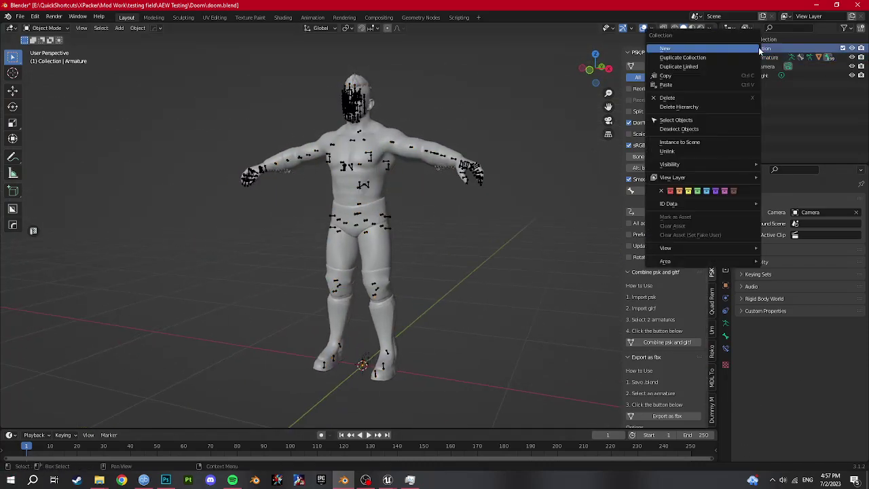
pyautogui.click(744, 45)
pyautogui.doubleClick(767, 57)
pyautogui.press('BackSpace')
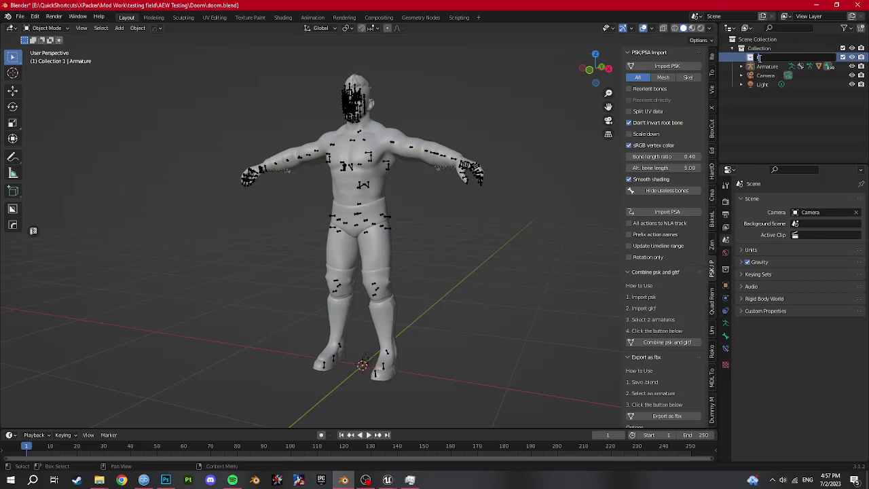
pyautogui.write('cage')
pyautogui.press('Return')
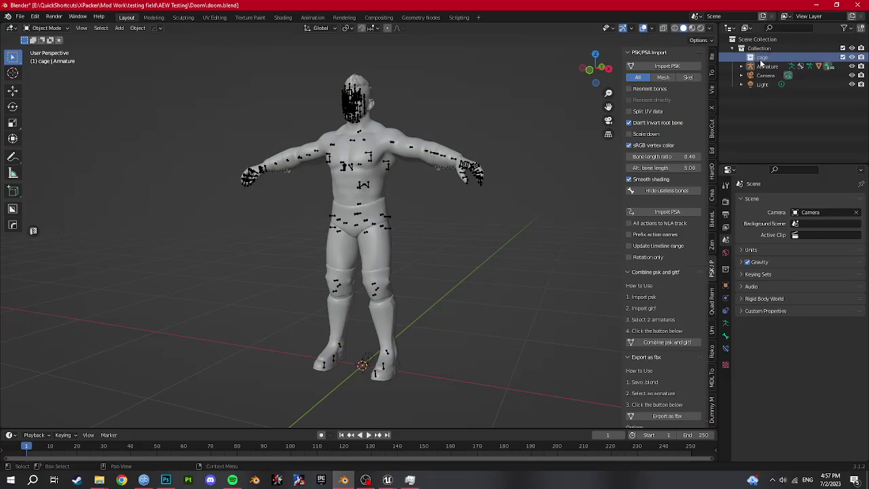
# - Move the Armature and its mesh into 'cage', exclude it from the view layer, and save doom.blend
pyautogui.rightClick(764, 65)
pyautogui.click(737, 128)
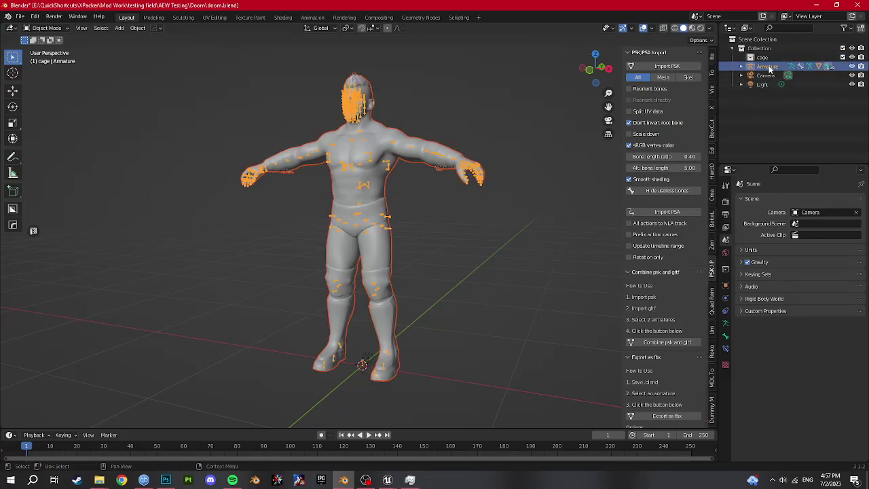
pyautogui.moveTo(770, 68); pyautogui.dragTo(763, 59)
pyautogui.click(842, 58)
pyautogui.click(843, 57)
pyautogui.click(843, 58)
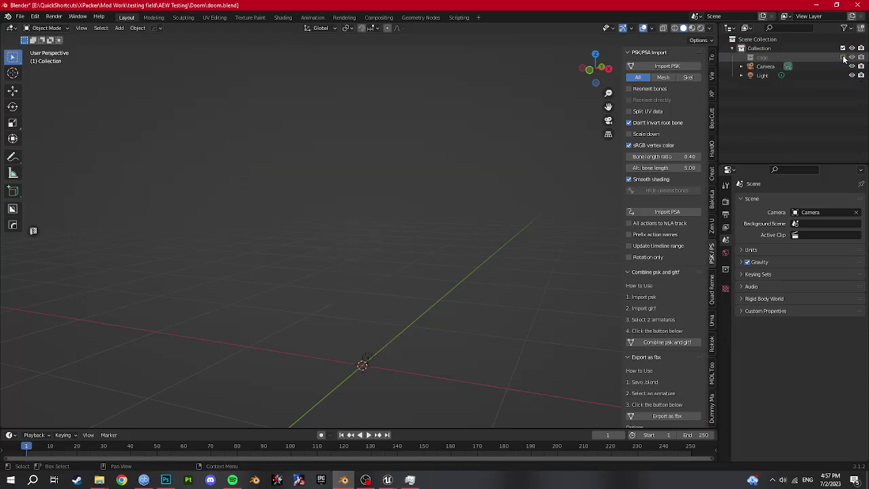
pyautogui.click(843, 58)
pyautogui.click(843, 58)
pyautogui.click(782, 49)
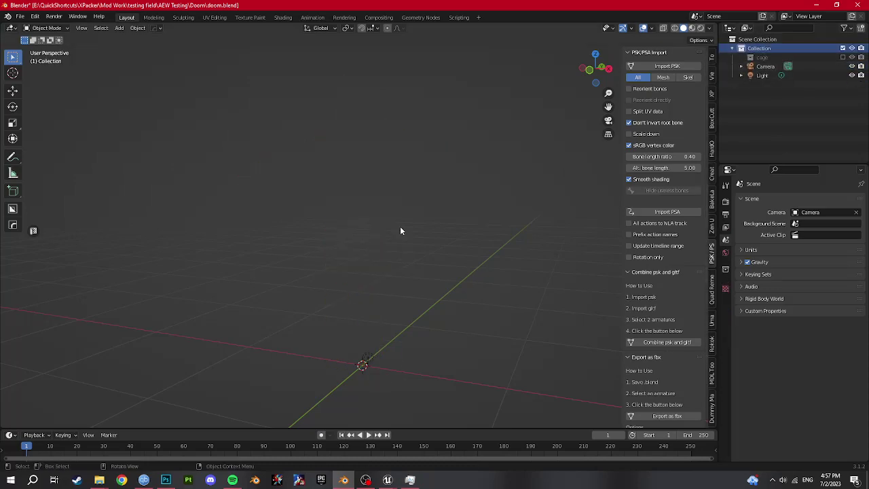
pyautogui.hotkey('ctrl', 's')
pyautogui.click(19, 17)
# - Import the base model .mdl from the recent BaseModel folder with the WWE2K22 MDL importer
pyautogui.moveTo(34, 138)
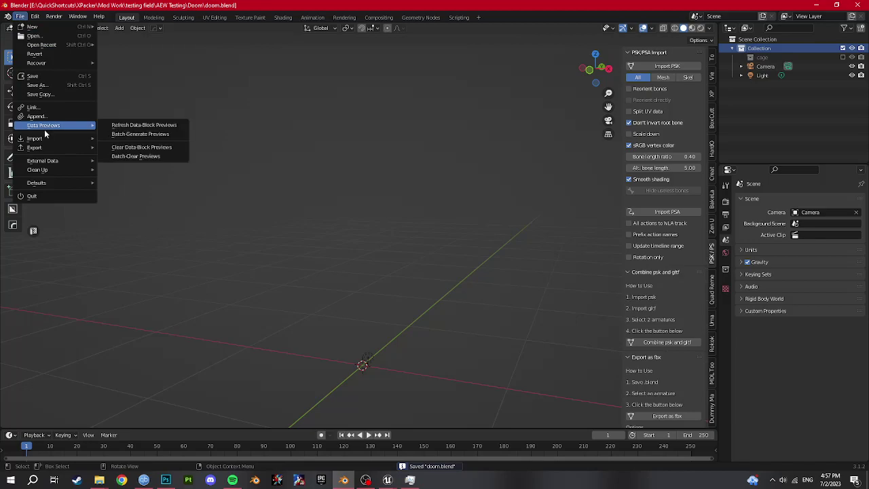
pyautogui.click(157, 292)
pyautogui.scroll(-5, 212, 257)
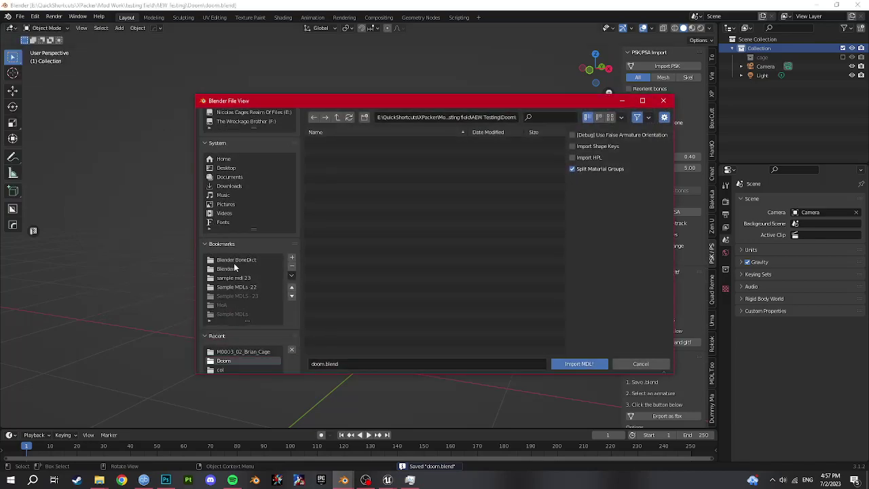
pyautogui.click(238, 348)
pyautogui.doubleClick(349, 152)
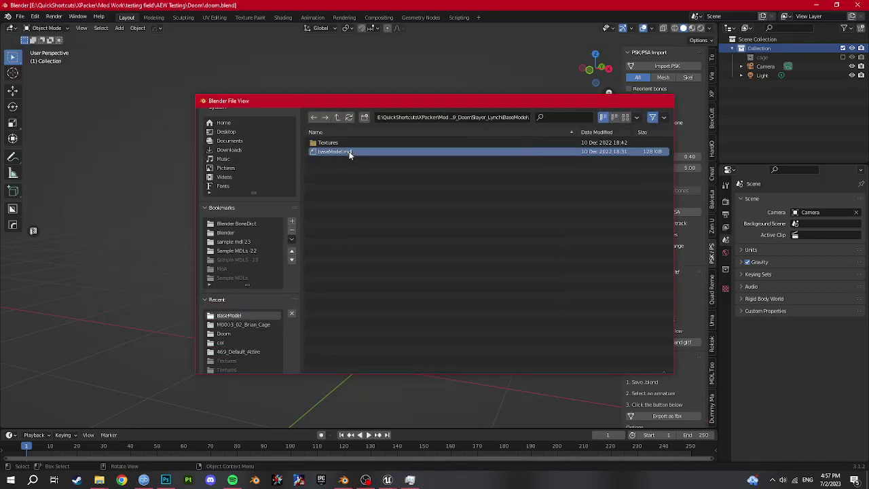
# - Import the 469_Default_Attire .mdl as well, then deselect everything
pyautogui.click(19, 17)
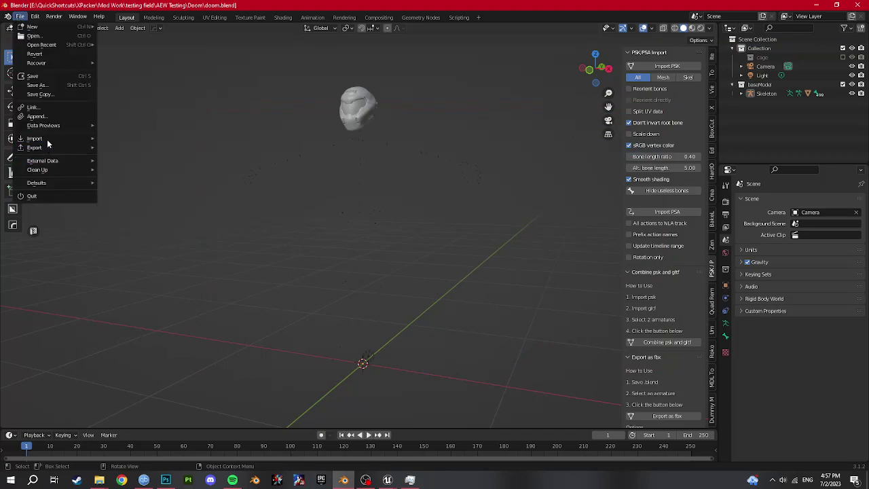
pyautogui.moveTo(47, 139)
pyautogui.click(136, 292)
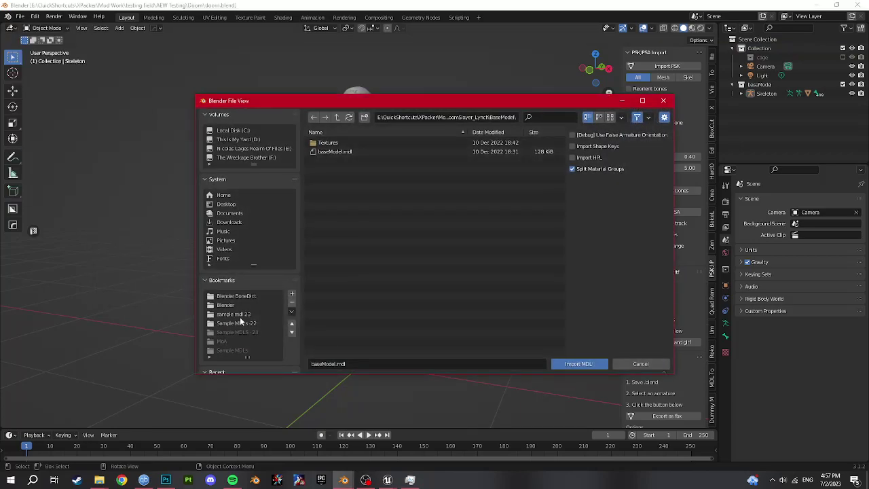
pyautogui.scroll(-5, 240, 340)
pyautogui.click(238, 351)
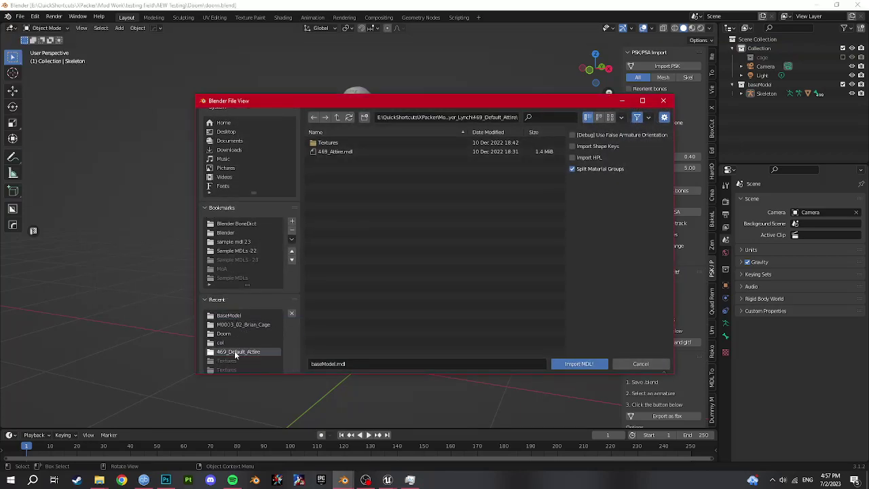
pyautogui.doubleClick(341, 153)
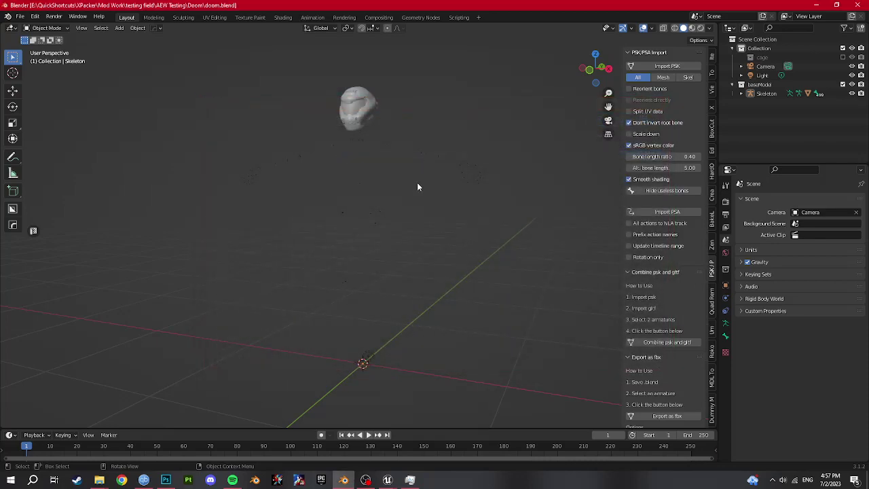
pyautogui.moveTo(365, 182); pyautogui.dragTo(398, 157, button='middle')
pyautogui.click(355, 95)
pyautogui.hotkey('alt', 'a')
pyautogui.scroll(3, 394, 205)
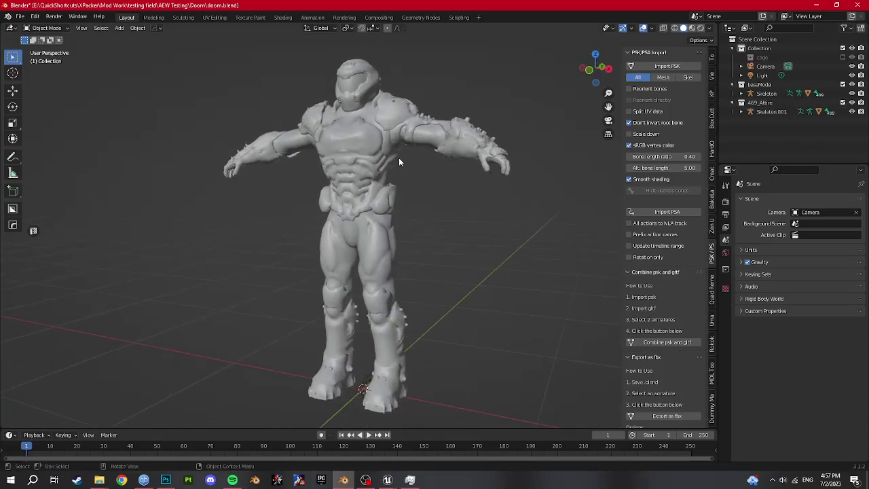
# - Expand Skeleton and Skeleton.001 and select both the gear and head meshes
pyautogui.click(748, 93)
pyautogui.click(740, 93)
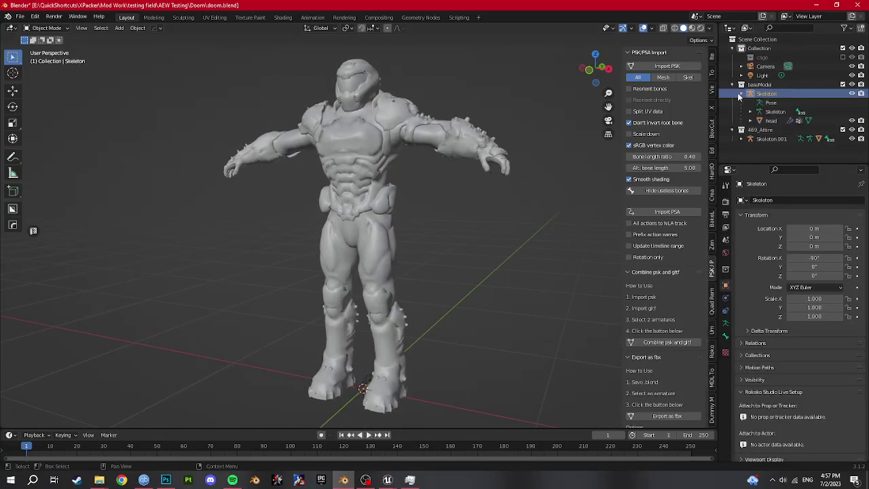
pyautogui.click(741, 139)
pyautogui.scroll(-1, 778, 139)
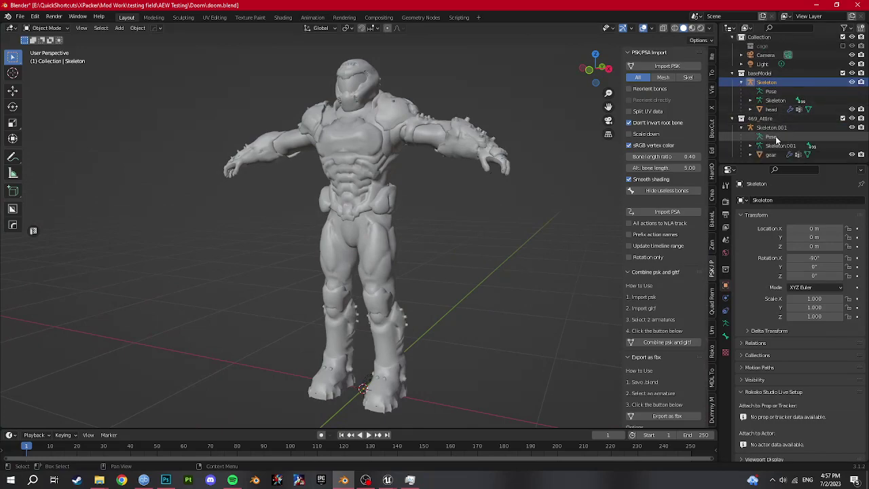
pyautogui.click(808, 109)
pyautogui.click(754, 344)
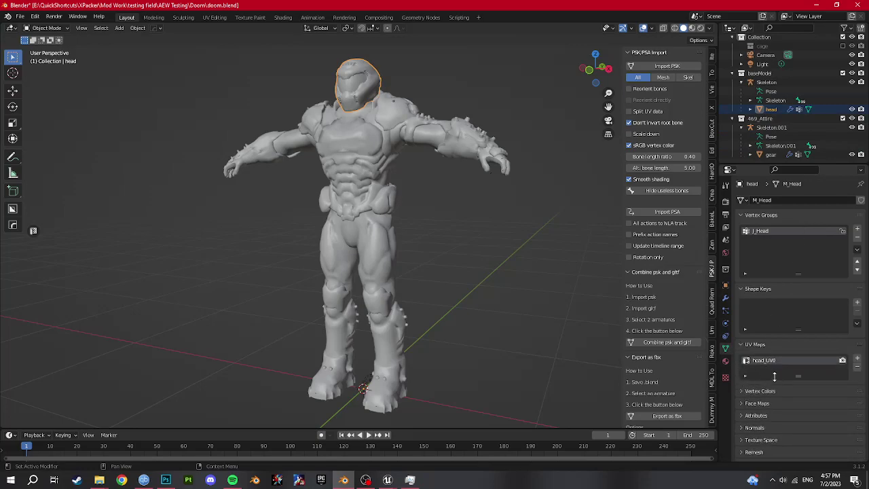
pyautogui.click(770, 155)
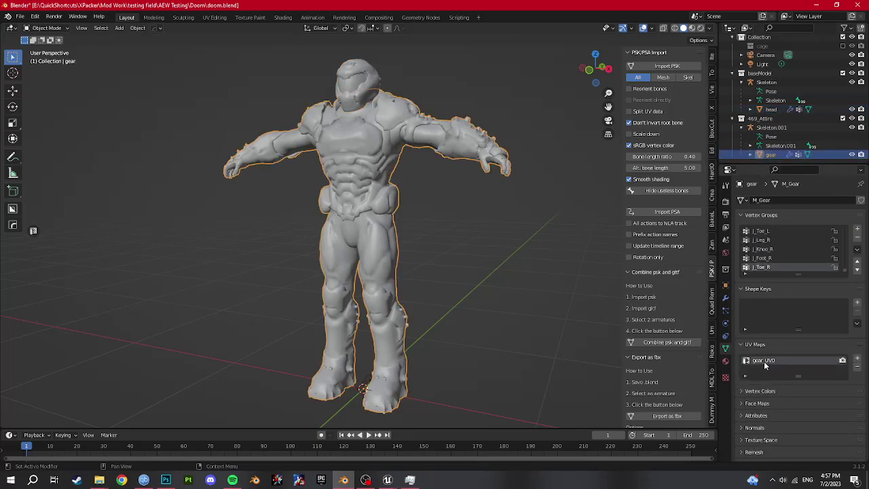
pyautogui.keyDown('ctrl'); pyautogui.click(770, 109); pyautogui.keyUp('ctrl')
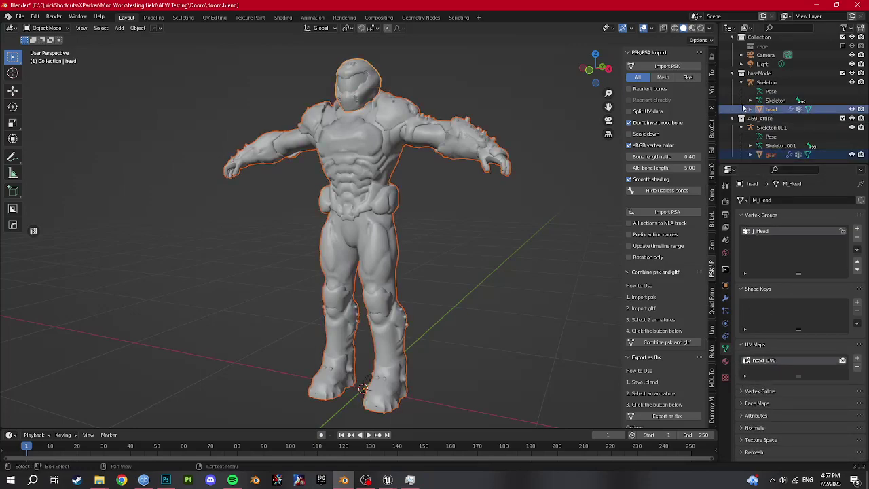
# - Open Rename UVs.py from the Scripts folder in the Scripting workspace and run it
pyautogui.click(456, 18)
pyautogui.click(502, 28)
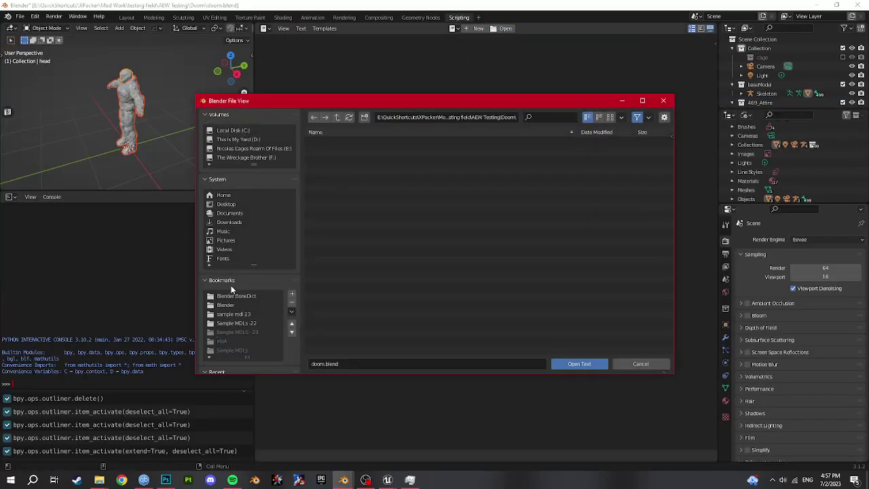
pyautogui.click(235, 296)
pyautogui.click(340, 117)
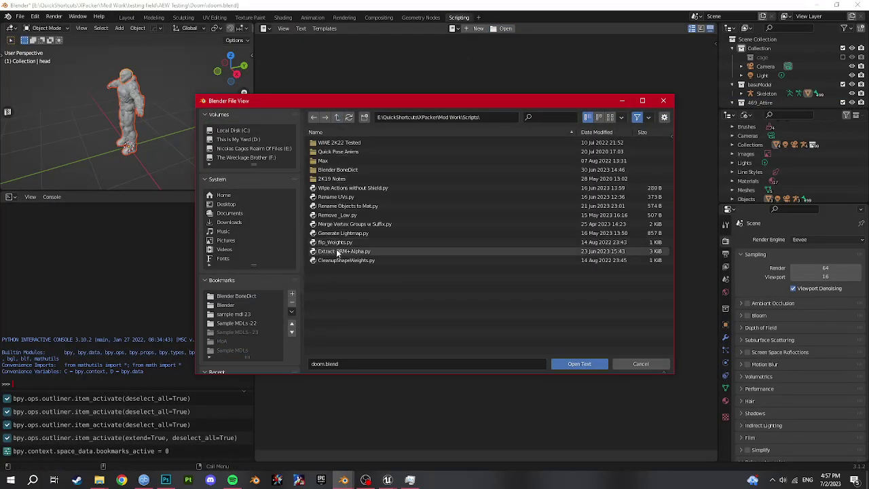
pyautogui.click(341, 197)
pyautogui.doubleClick(342, 197)
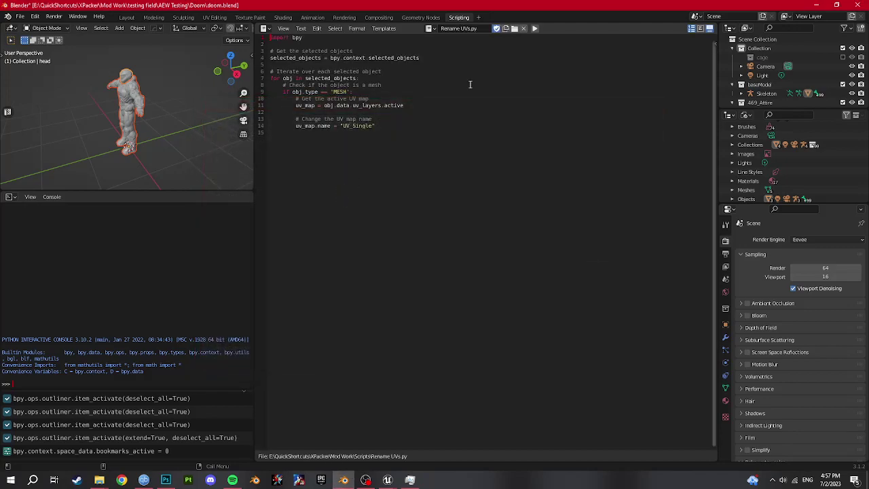
pyautogui.click(535, 30)
pyautogui.click(534, 30)
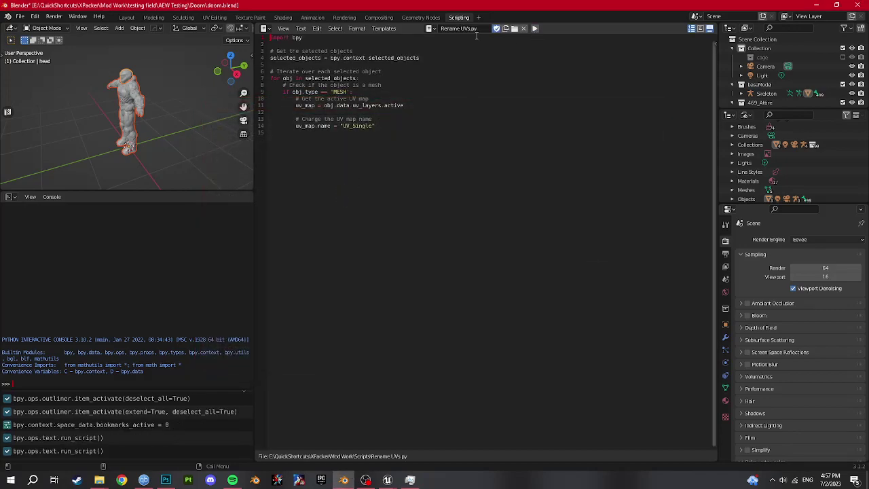
pyautogui.click(128, 17)
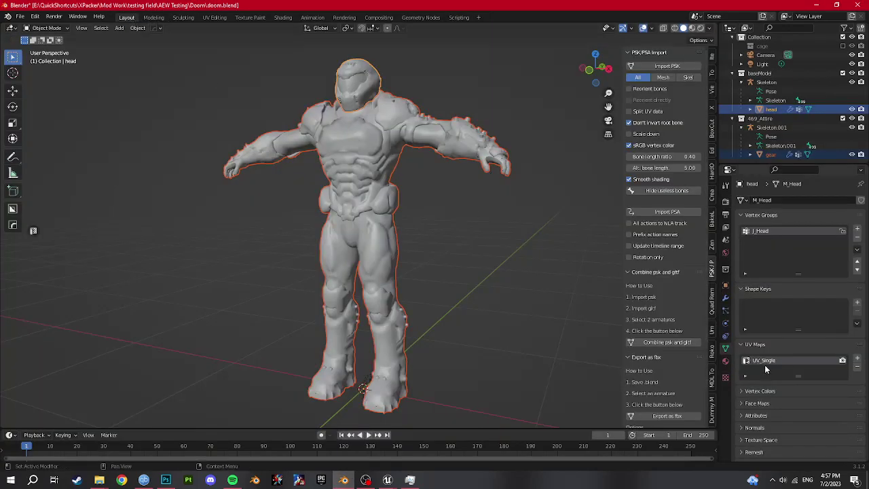
# - Give the gear material a gear_color.tga image texture on Base Color and view in Material Preview
pyautogui.click(773, 155)
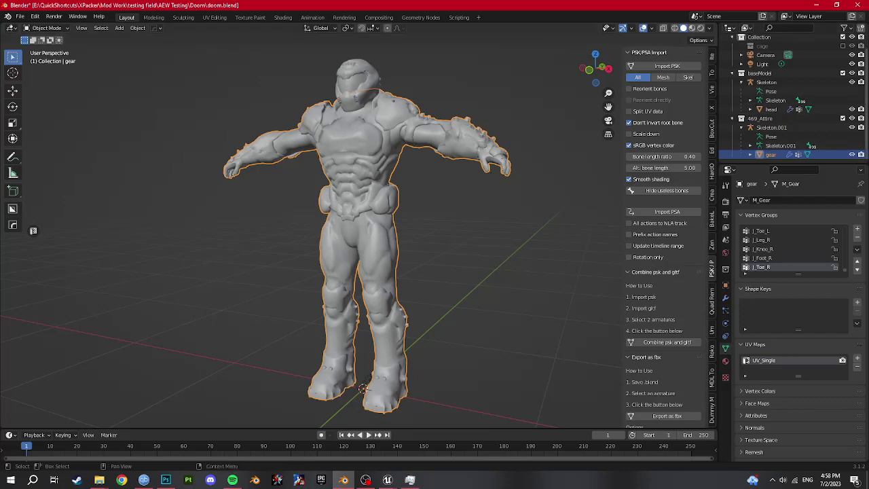
pyautogui.click(724, 360)
pyautogui.click(780, 277)
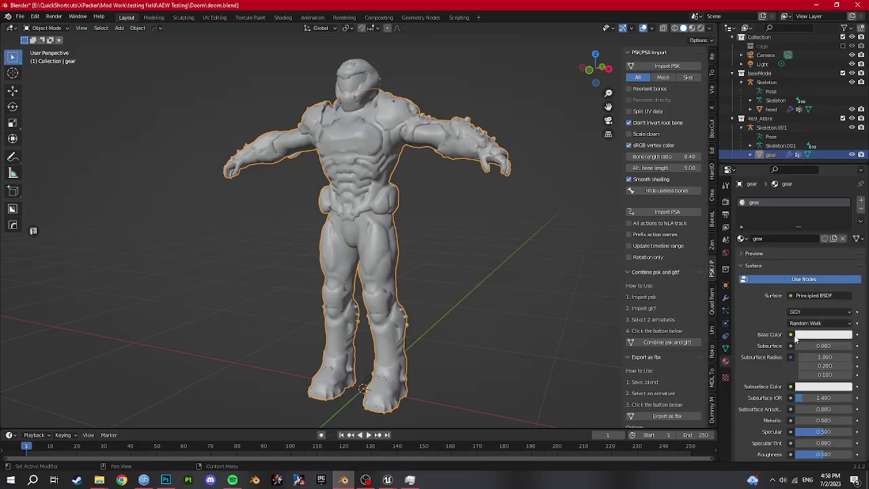
pyautogui.click(790, 334)
pyautogui.click(692, 224)
pyautogui.click(838, 346)
pyautogui.scroll(-4, 255, 320)
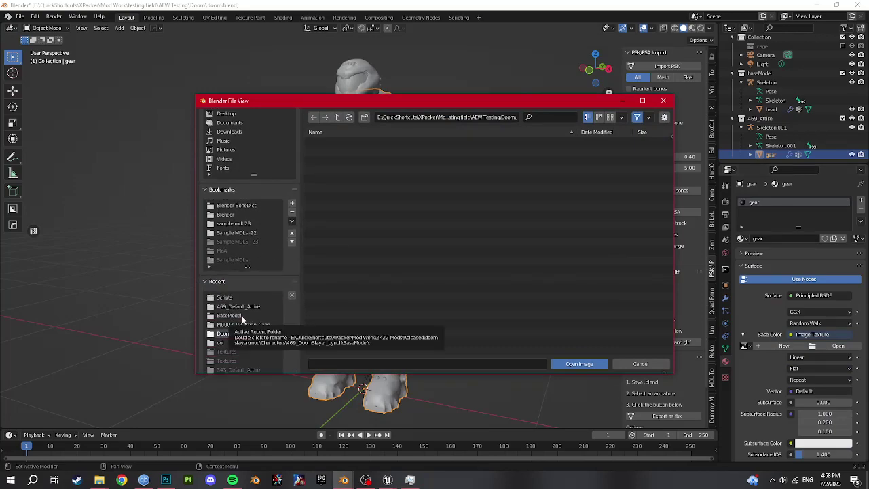
pyautogui.click(238, 306)
pyautogui.click(337, 117)
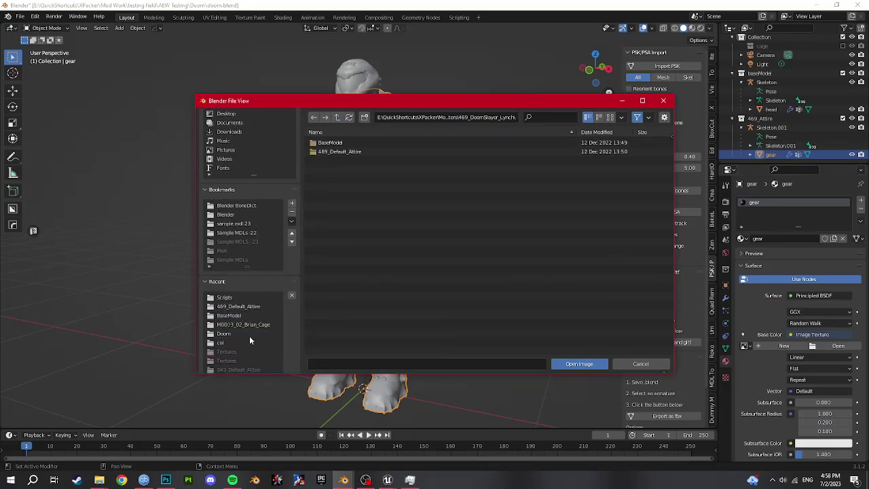
pyautogui.click(246, 337)
pyautogui.doubleClick(350, 143)
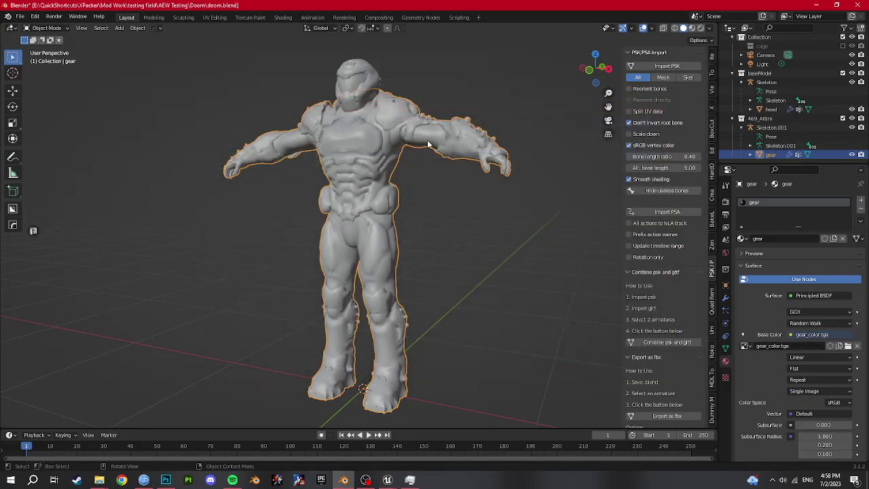
pyautogui.press('z')
pyautogui.click(404, 276)
# - Give the head material a head_color.tga image texture on Base Color and save doom.blend
pyautogui.click(355, 91)
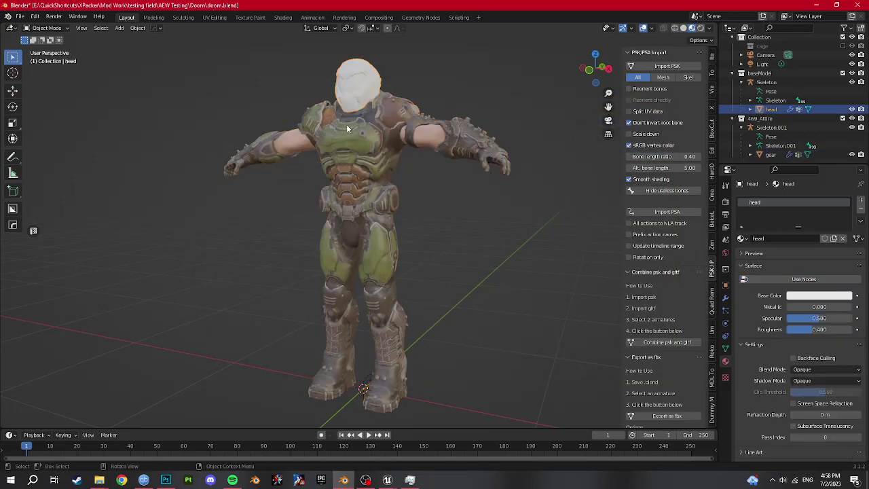
pyautogui.click(792, 279)
pyautogui.click(790, 334)
pyautogui.click(597, 276)
pyautogui.click(834, 346)
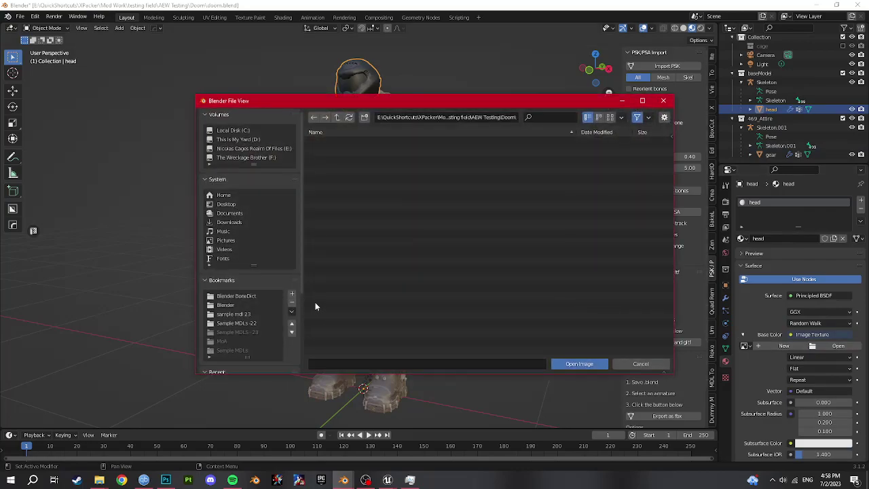
pyautogui.scroll(-2, 251, 306)
pyautogui.click(224, 360)
pyautogui.click(221, 351)
pyautogui.doubleClick(353, 142)
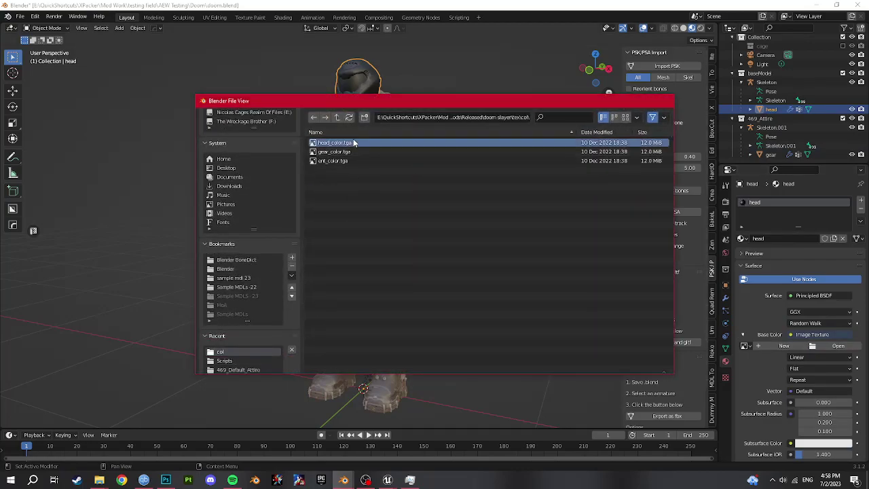
pyautogui.hotkey('ctrl', 's')
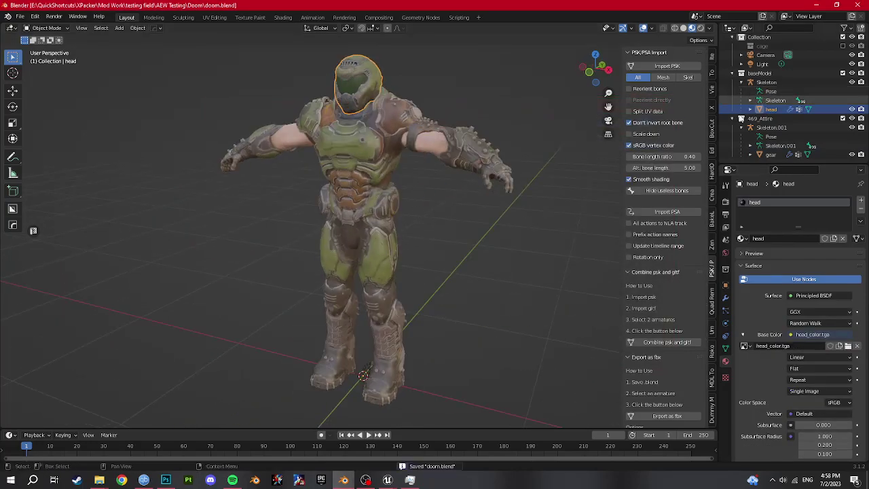
# - Apply the Armature modifiers on head and gear and move both meshes out of their skeletons
pyautogui.click(724, 297)
pyautogui.hotkey('ctrl', 'a')
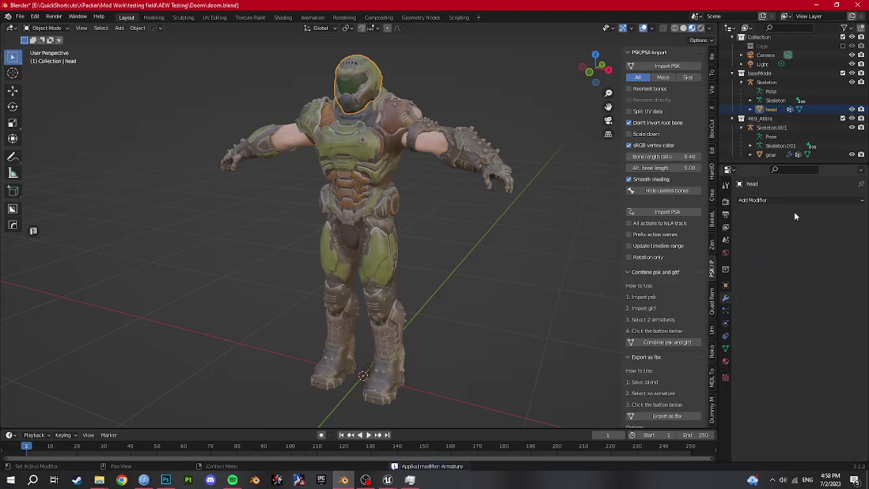
pyautogui.click(771, 155)
pyautogui.hotkey('ctrl', 'a')
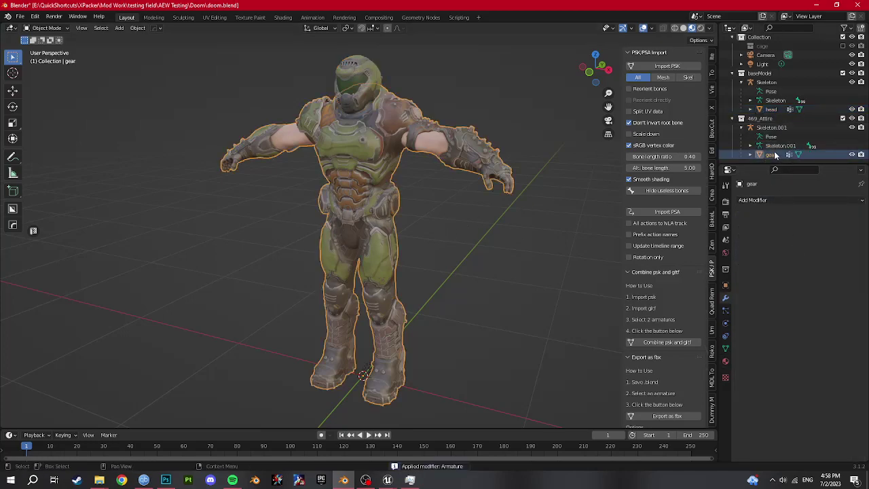
pyautogui.keyDown('ctrl'); pyautogui.click(772, 110); pyautogui.keyUp('ctrl')
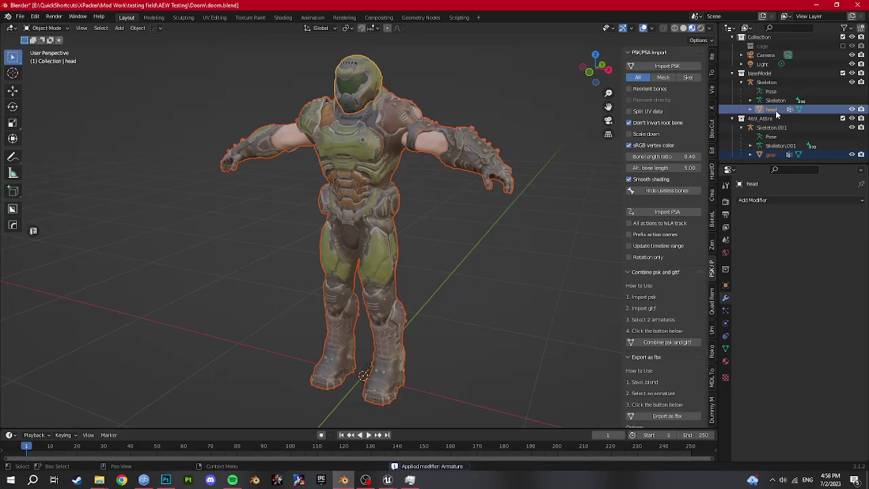
pyautogui.moveTo(777, 114); pyautogui.dragTo(760, 76)
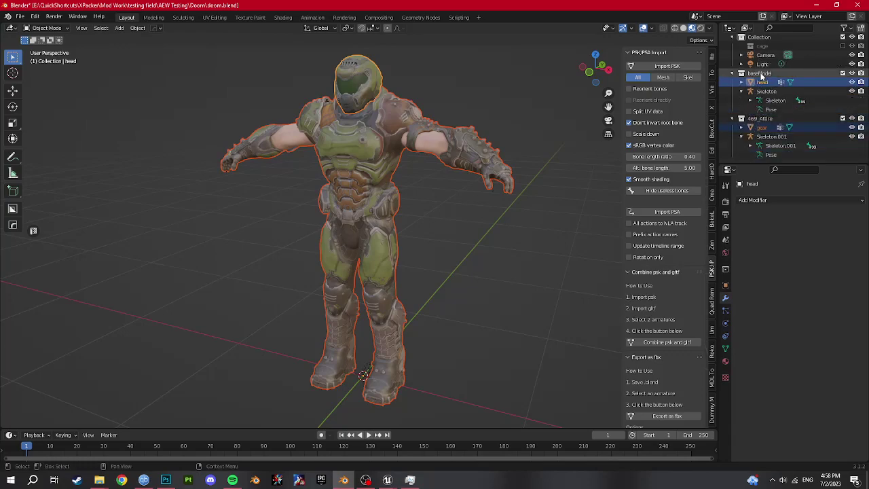
pyautogui.moveTo(762, 128); pyautogui.dragTo(760, 73)
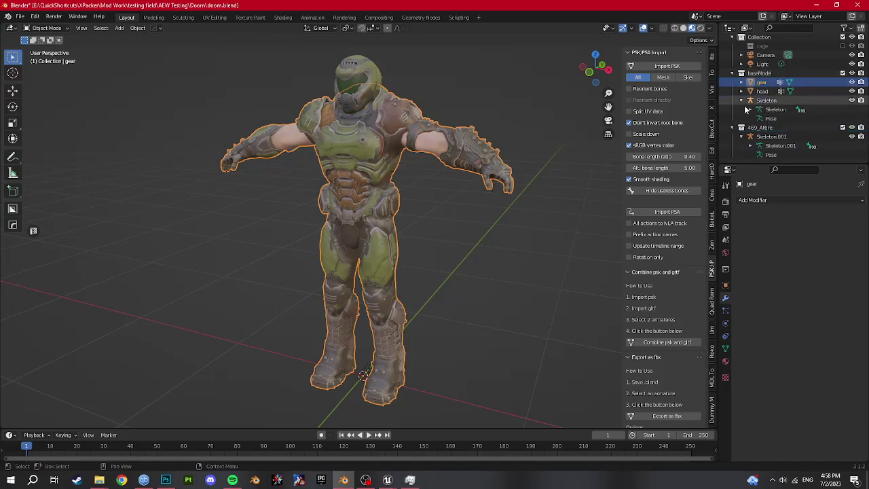
# - Join the head into the gear mesh and apply all transforms
pyautogui.click(767, 93)
pyautogui.keyDown('ctrl'); pyautogui.click(763, 83); pyautogui.keyUp('ctrl')
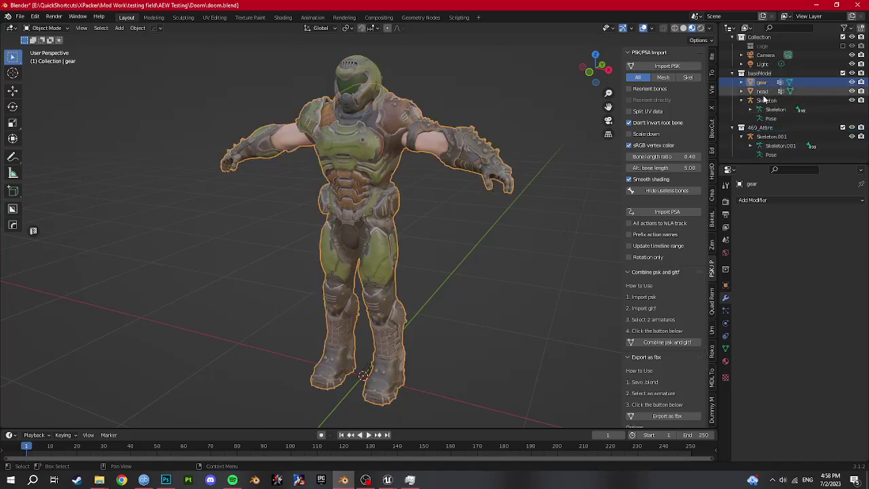
pyautogui.hotkey('ctrl', 'j')
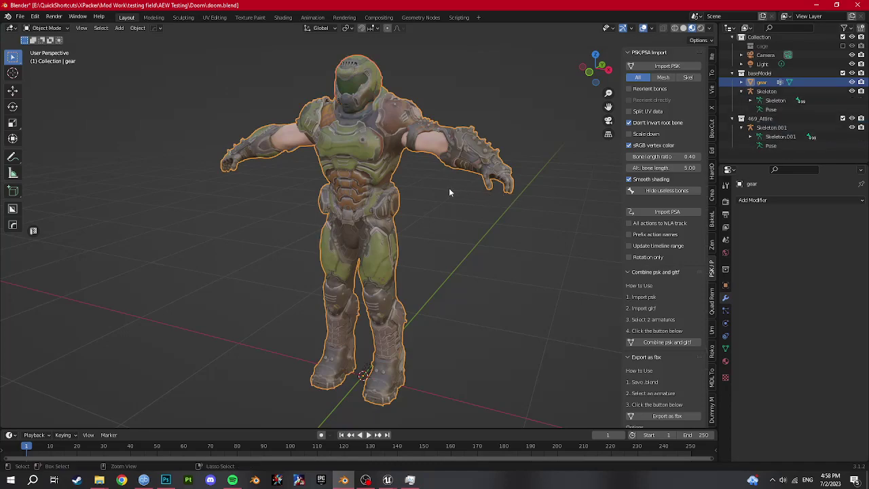
pyautogui.hotkey('ctrl', 'a')
pyautogui.click(417, 214)
# - Join Skeleton into Skeleton.001, delete that armature, and delete the 469_Attire collection
pyautogui.scroll(1, 767, 103)
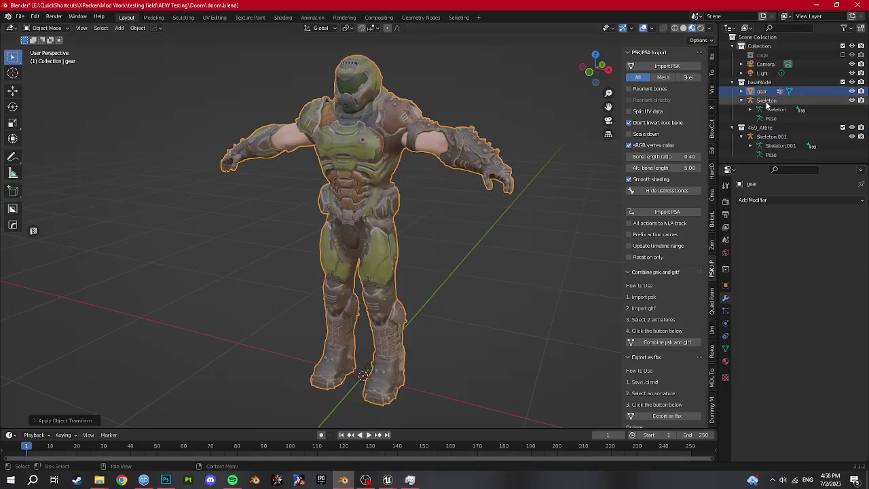
pyautogui.click(766, 100)
pyautogui.keyDown('ctrl'); pyautogui.click(765, 137); pyautogui.keyUp('ctrl')
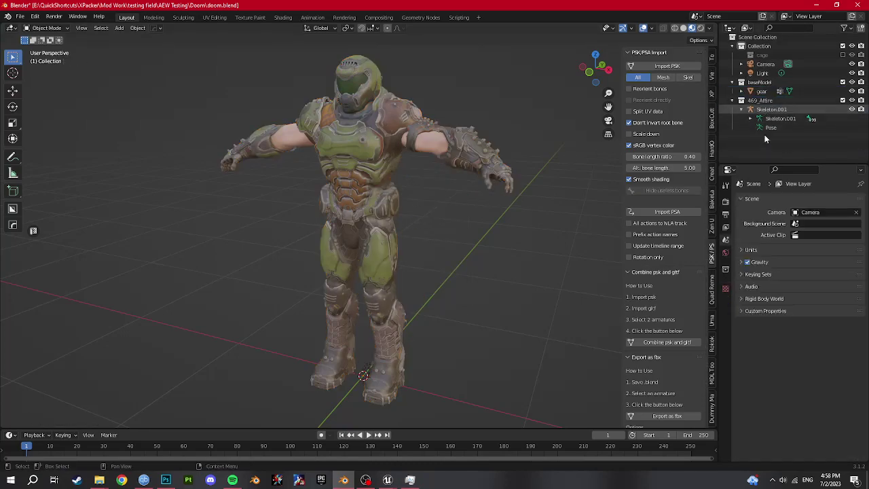
pyautogui.hotkey('ctrl', 'j')
pyautogui.press('Delete')
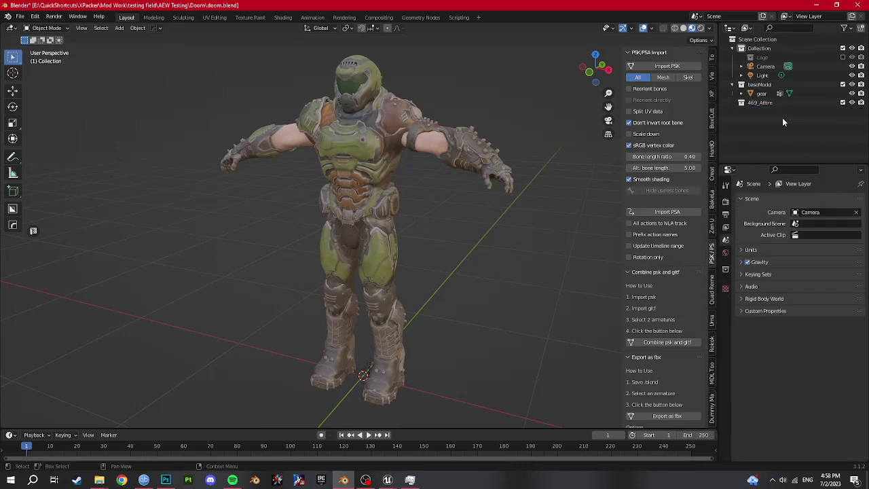
pyautogui.click(772, 101)
pyautogui.press('Delete')
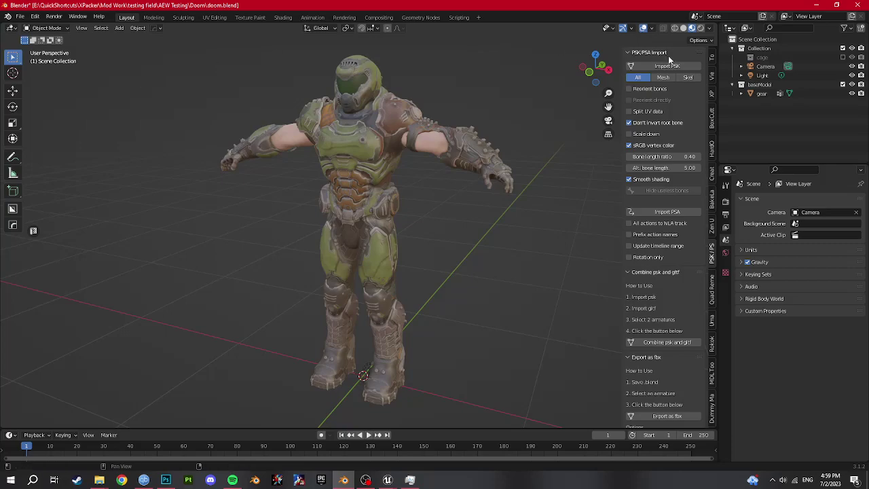
# - Rename the gear mesh object to 'Doom'
pyautogui.click(760, 94)
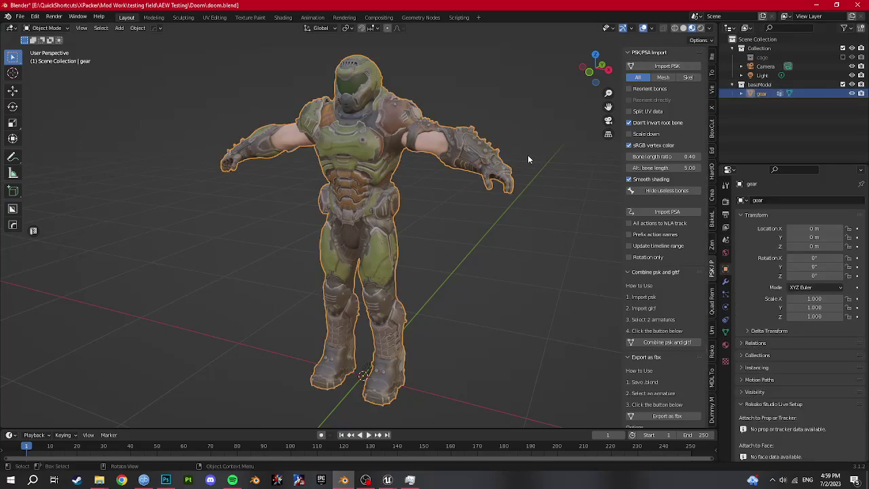
pyautogui.press('F2')
pyautogui.write('Doom')
pyautogui.press('Return')
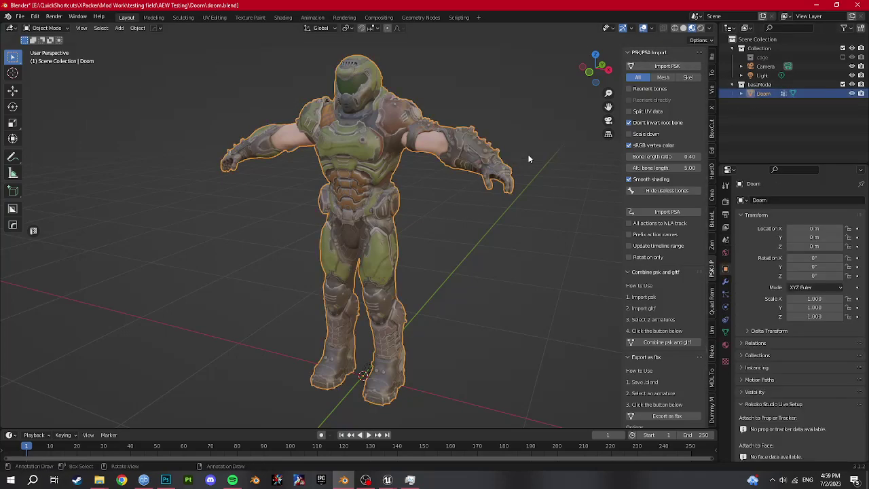
# - Delete all vertex groups from the Doom mesh
pyautogui.click(724, 331)
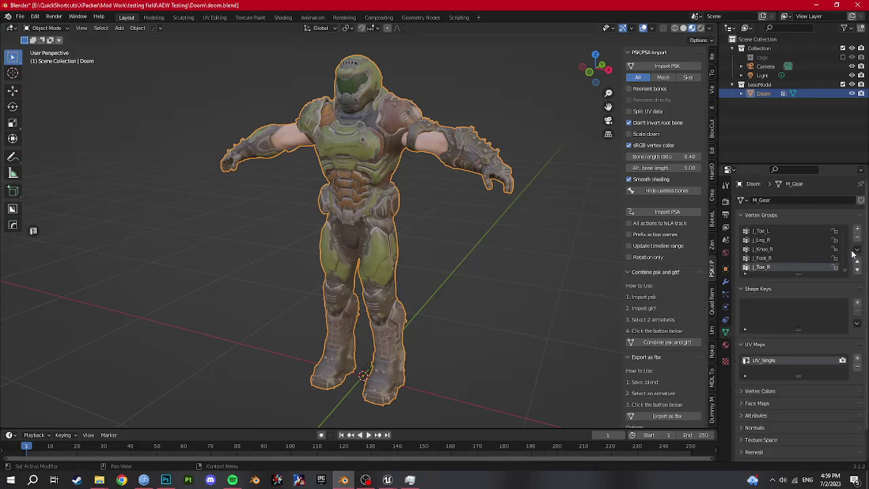
pyautogui.click(856, 251)
pyautogui.click(798, 362)
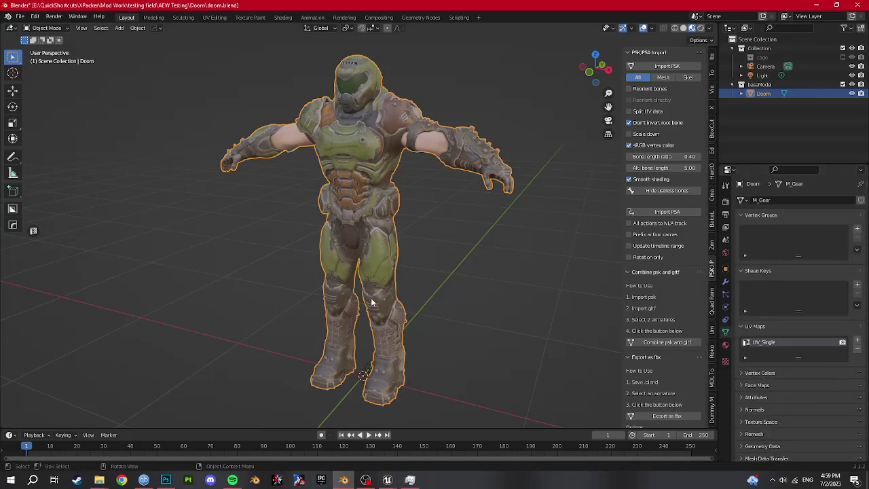
# - Re-enable the cage collection, check its overlap with Doom, then select the cage mesh and Doom
pyautogui.click(842, 57)
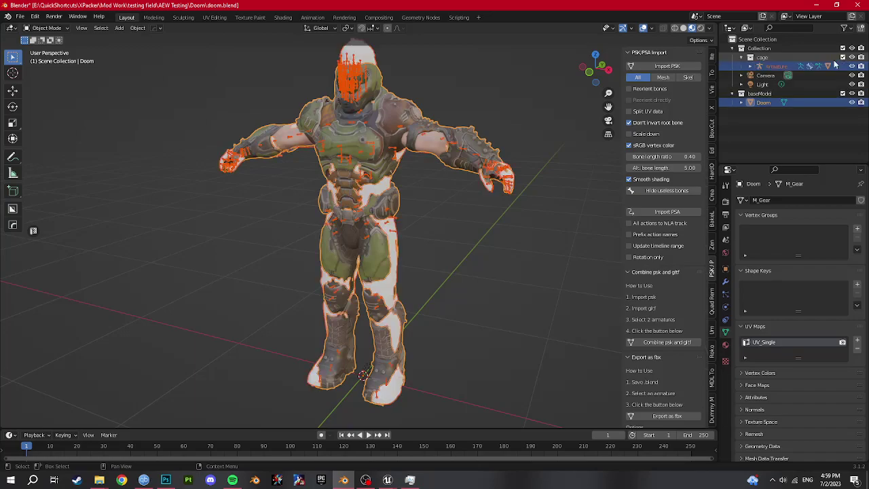
pyautogui.click(741, 57)
pyautogui.moveTo(369, 202); pyautogui.dragTo(414, 204, button='middle')
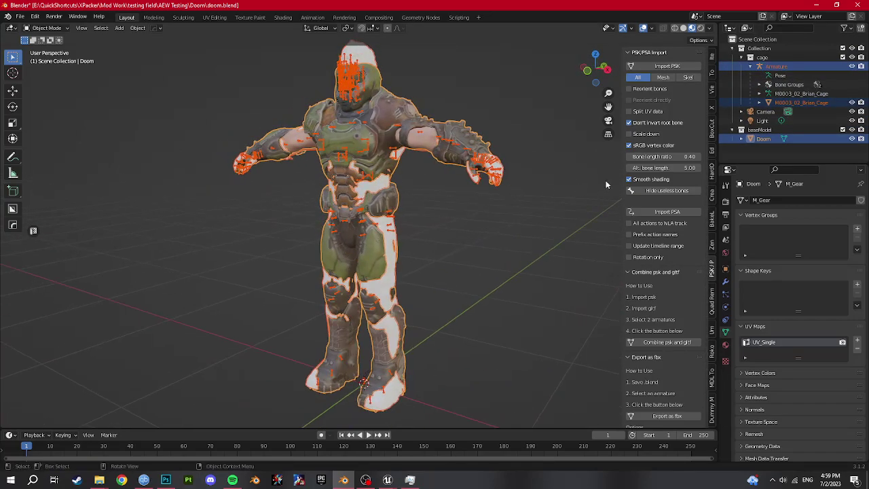
pyautogui.scroll(4, 490, 215)
pyautogui.moveTo(490, 216); pyautogui.dragTo(422, 269, button='middle')
pyautogui.click(422, 269)
pyautogui.moveTo(485, 257); pyautogui.dragTo(443, 240, button='middle')
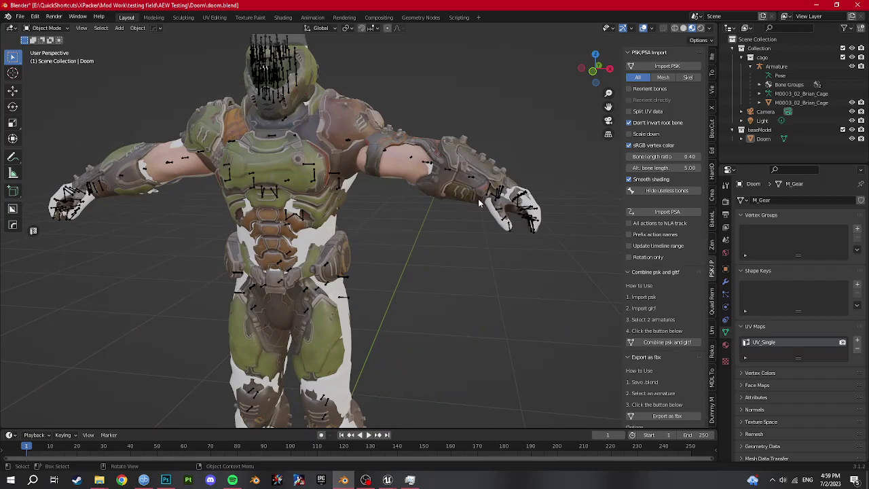
pyautogui.moveTo(485, 192); pyautogui.dragTo(512, 235, button='middle')
pyautogui.moveTo(294, 97); pyautogui.dragTo(401, 210, button='middle')
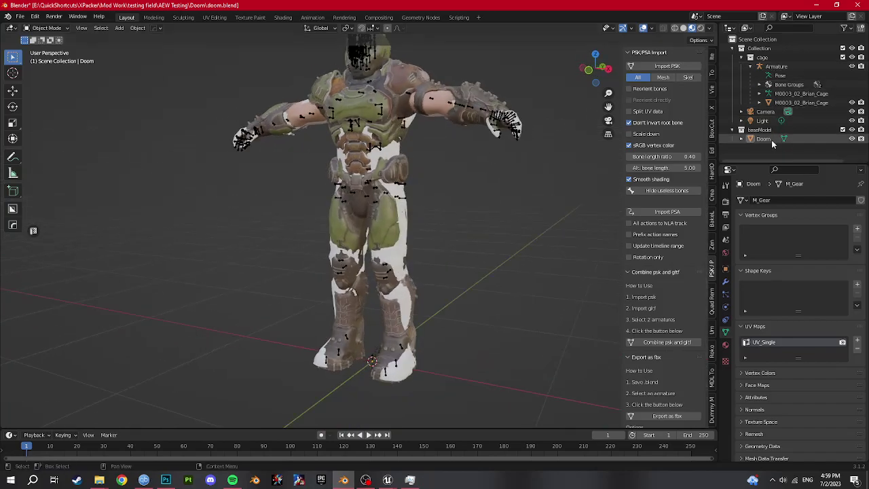
pyautogui.click(784, 103)
pyautogui.keyDown('ctrl'); pyautogui.click(760, 140); pyautogui.keyUp('ctrl')
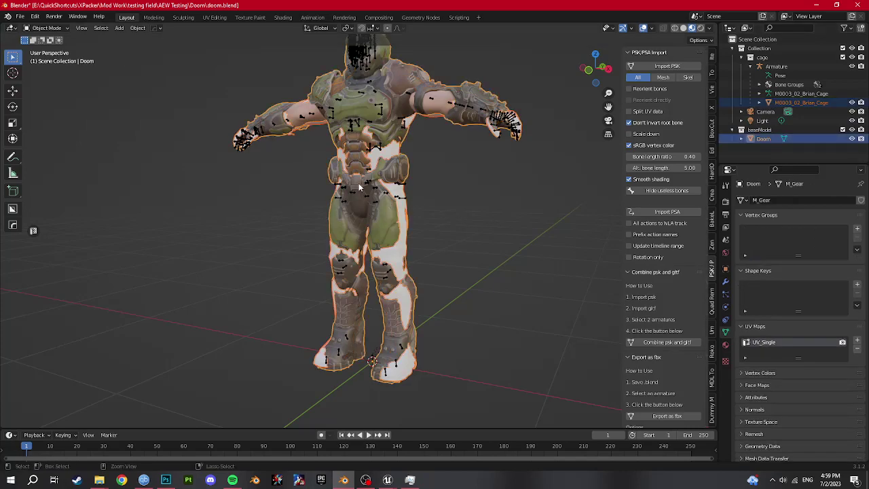
# - In Weight Paint mode, run Transfer Mesh Data from the cage mesh to Doom
pyautogui.hotkey('ctrl', 'Tab')
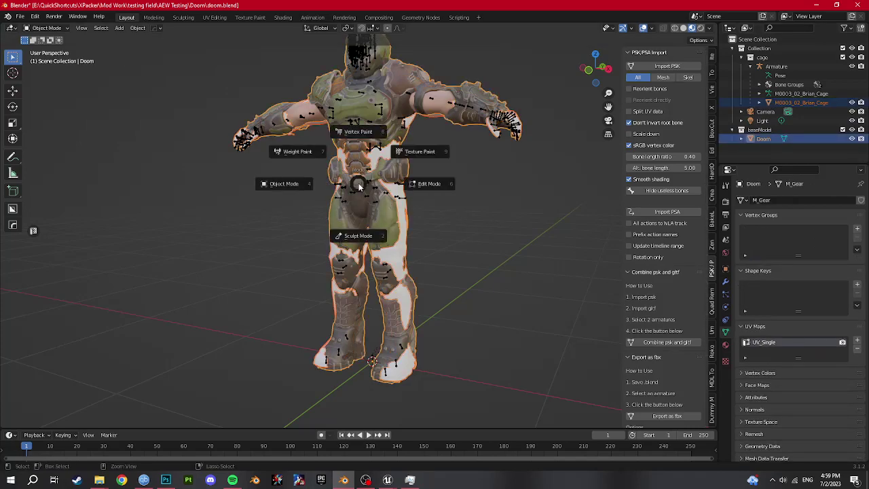
pyautogui.click(311, 139)
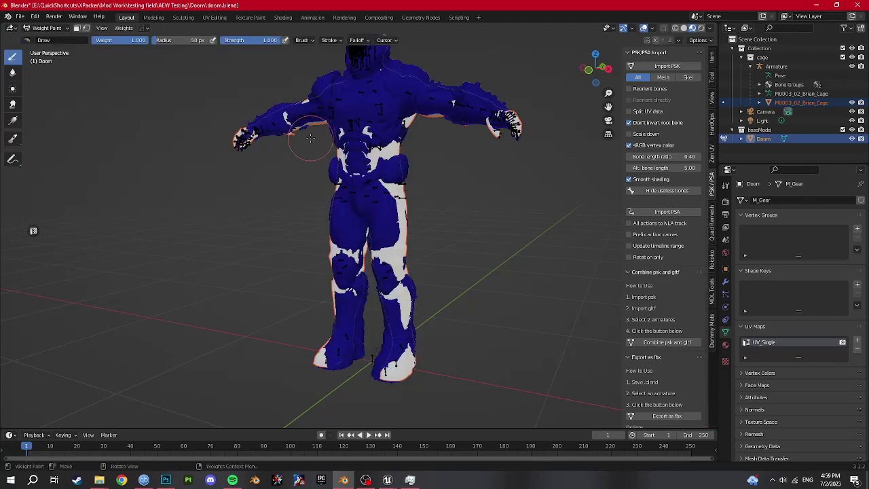
pyautogui.click(126, 30)
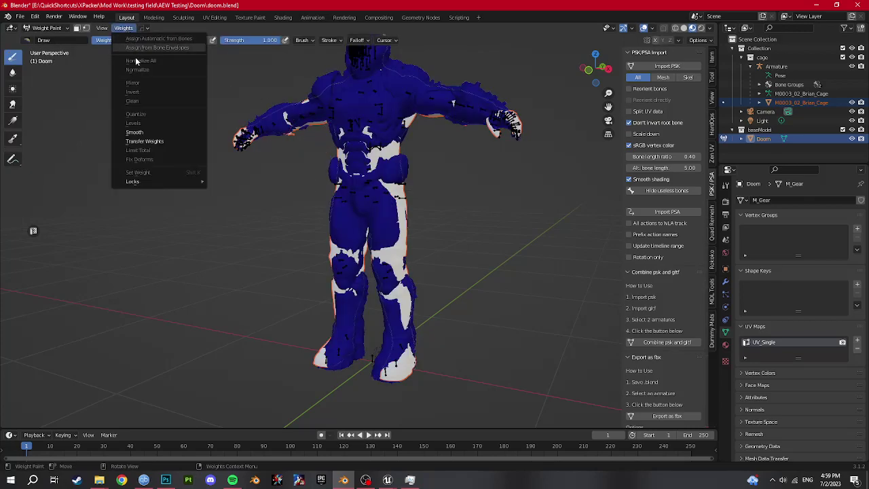
pyautogui.click(146, 139)
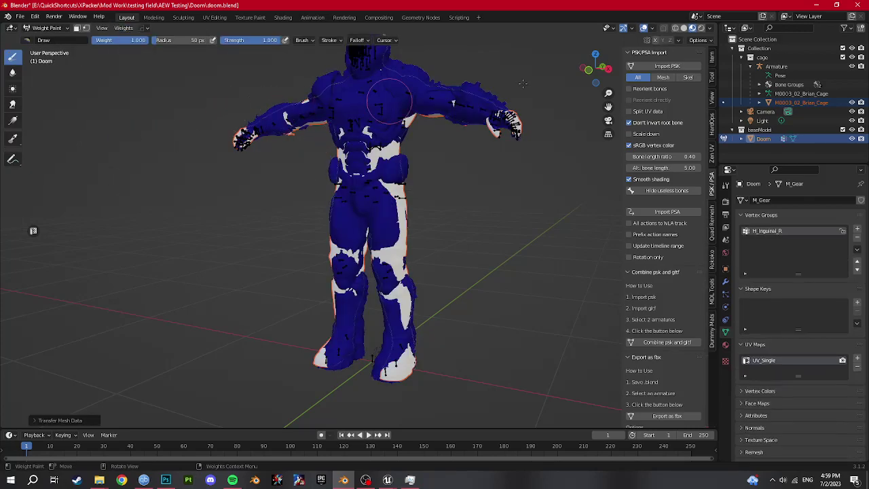
# - Set the transfer to Nearest Edge Interpolated vertex mapping with source layers By Name
pyautogui.click(51, 420)
pyautogui.click(107, 343)
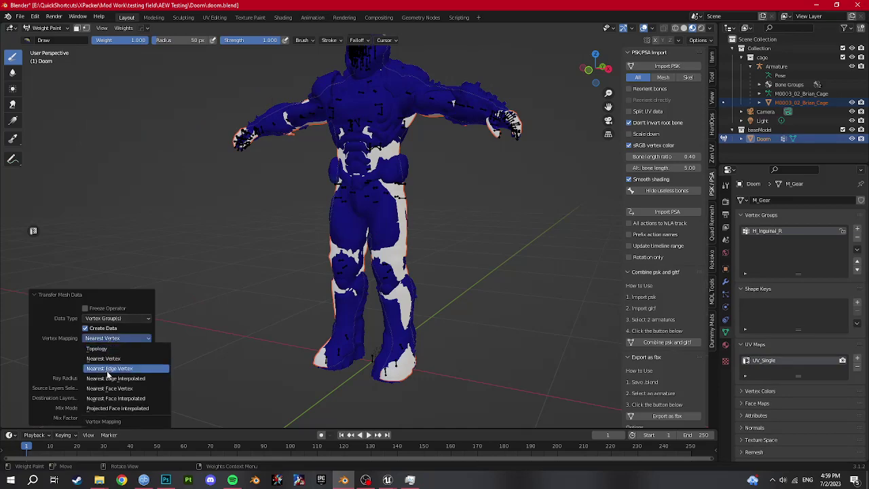
pyautogui.click(108, 376)
pyautogui.click(108, 388)
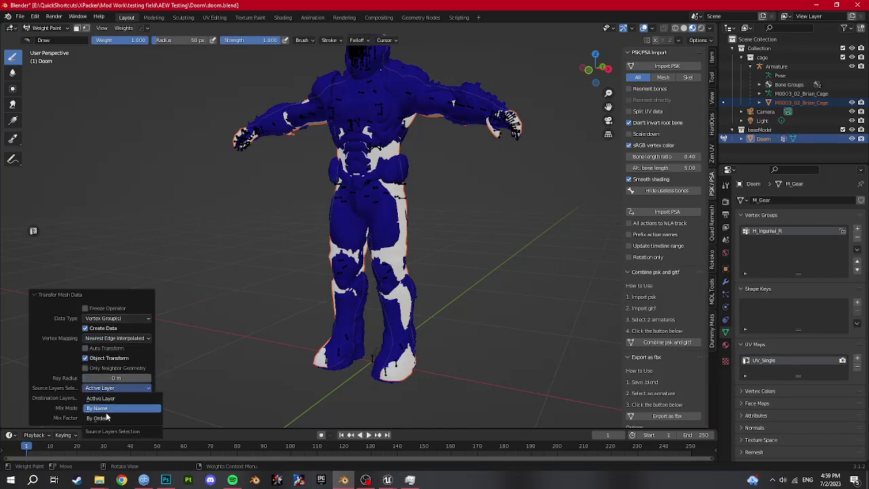
pyautogui.click(95, 408)
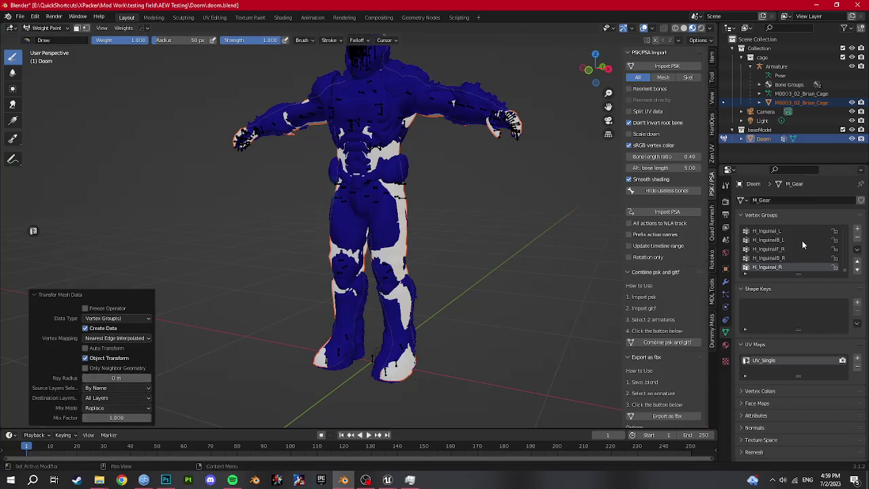
pyautogui.scroll(5, 845, 272)
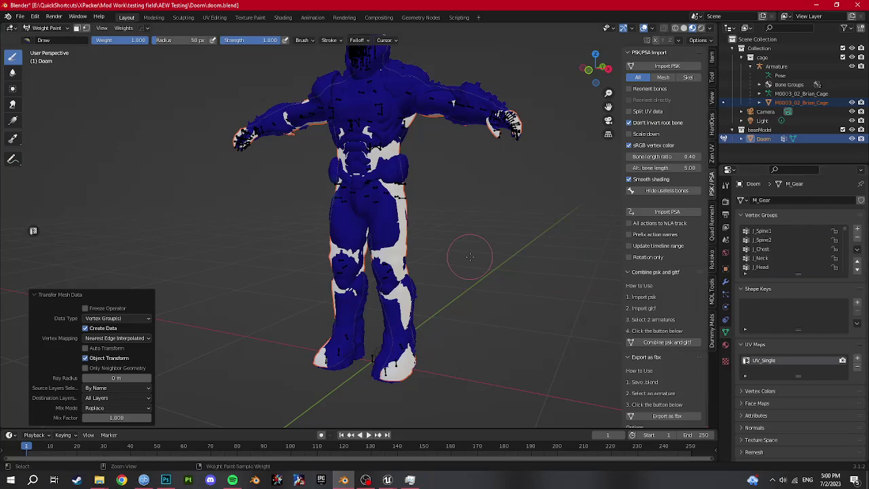
pyautogui.hotkey('ctrl', 'Tab')
# - Weight paint Doom alone and sample the J_Spine2 and F_Lip_C_b_02 groups
pyautogui.click(765, 139)
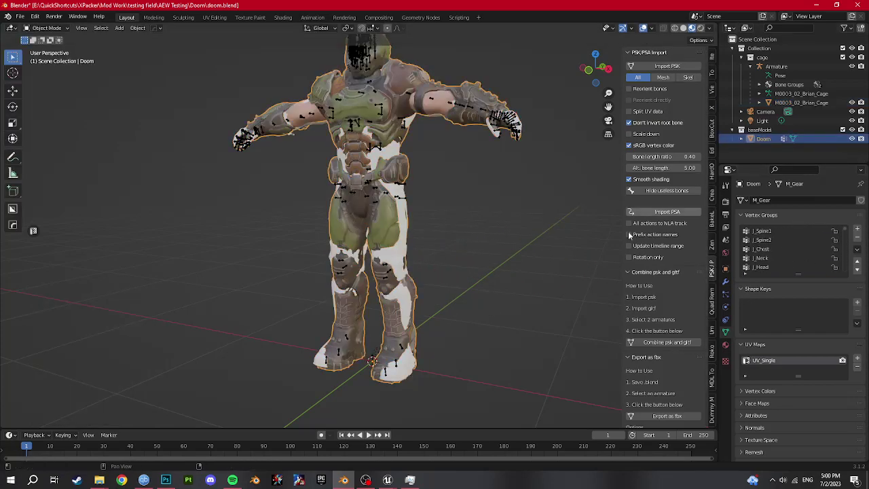
pyautogui.hotkey('ctrl', 'Tab')
pyautogui.moveTo(367, 230)
pyautogui.mouseDown(button='middle')
pyautogui.moveTo(339, 170)
pyautogui.moveTo(355, 200)
pyautogui.moveTo(345, 204)
pyautogui.mouseUp(button='middle')
pyautogui.keyDown('ctrl'); pyautogui.keyDown('shift'); pyautogui.rightClick(345, 173); pyautogui.keyUp('shift'); pyautogui.keyUp('ctrl')
pyautogui.click(349, 176)
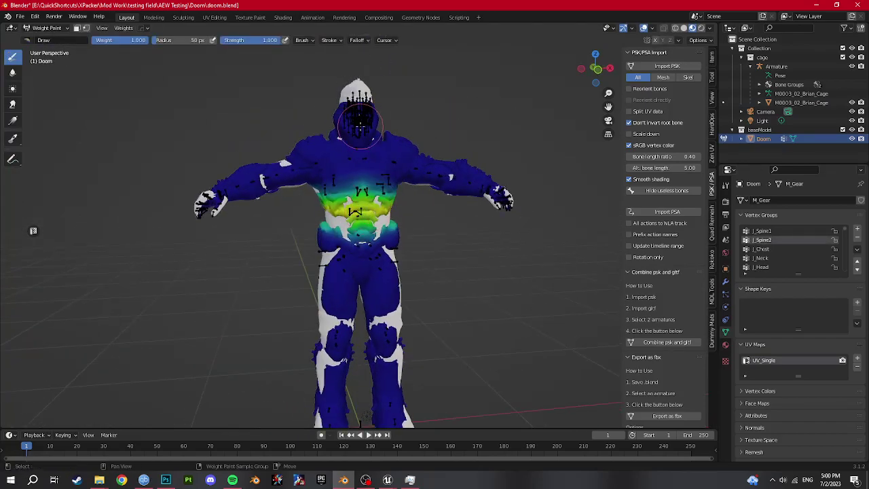
pyautogui.keyDown('shift'); pyautogui.rightClick(348, 131); pyautogui.keyUp('shift')
pyautogui.click(319, 138)
# - Sample facial groups F_Lip_R_o_05, F_Nose_C_02 and F_Eyelid_L_b_05, then return to Object Mode
pyautogui.scroll(5, 326, 143)
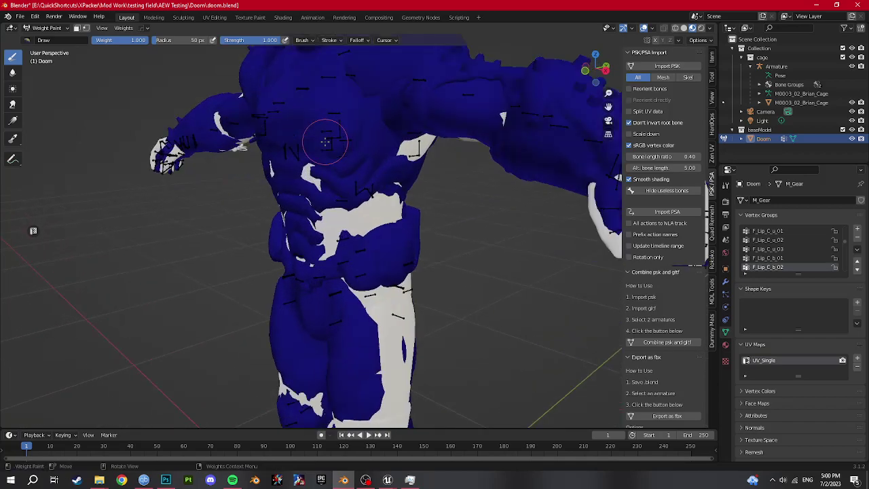
pyautogui.moveTo(326, 143); pyautogui.dragTo(388, 194, button='middle')
pyautogui.scroll(3, 387, 194)
pyautogui.keyDown('shift'); pyautogui.rightClick(339, 129); pyautogui.keyUp('shift')
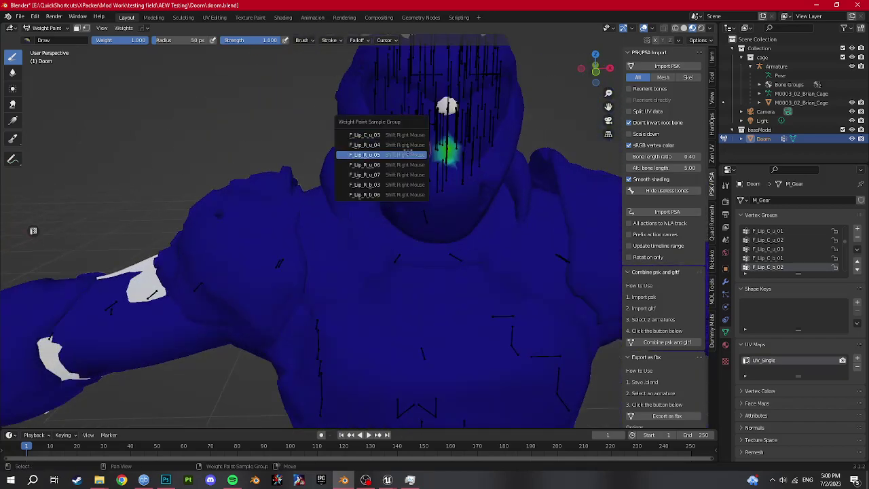
pyautogui.click(376, 154)
pyautogui.moveTo(377, 154)
pyautogui.mouseDown(button='middle')
pyautogui.moveTo(394, 178)
pyautogui.moveTo(354, 254)
pyautogui.moveTo(362, 169)
pyautogui.mouseUp(button='middle')
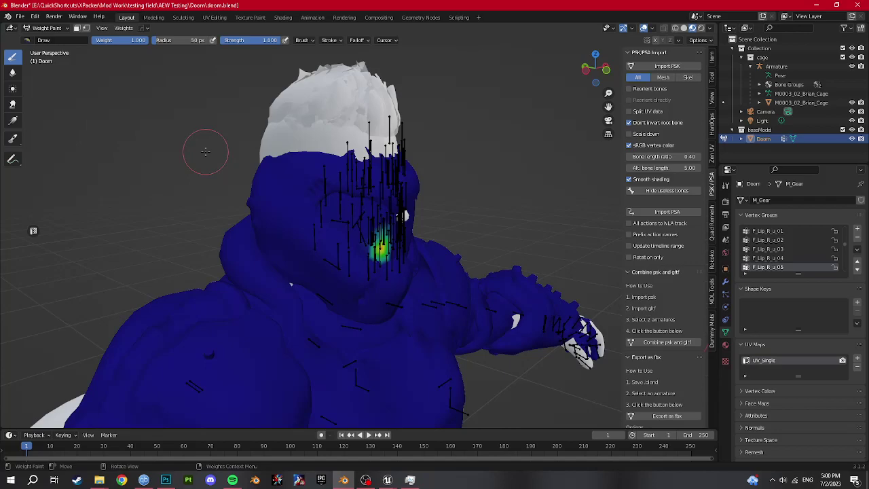
pyautogui.moveTo(388, 205)
pyautogui.mouseDown(button='middle')
pyautogui.moveTo(326, 207)
pyautogui.moveTo(319, 194)
pyautogui.moveTo(330, 252)
pyautogui.moveTo(340, 233)
pyautogui.moveTo(352, 237)
pyautogui.mouseUp(button='middle')
pyautogui.keyDown('shift'); pyautogui.rightClick(326, 207); pyautogui.keyUp('shift')
pyautogui.click(336, 205)
pyautogui.keyDown('shift'); pyautogui.rightClick(305, 204); pyautogui.keyUp('shift')
pyautogui.click(302, 212)
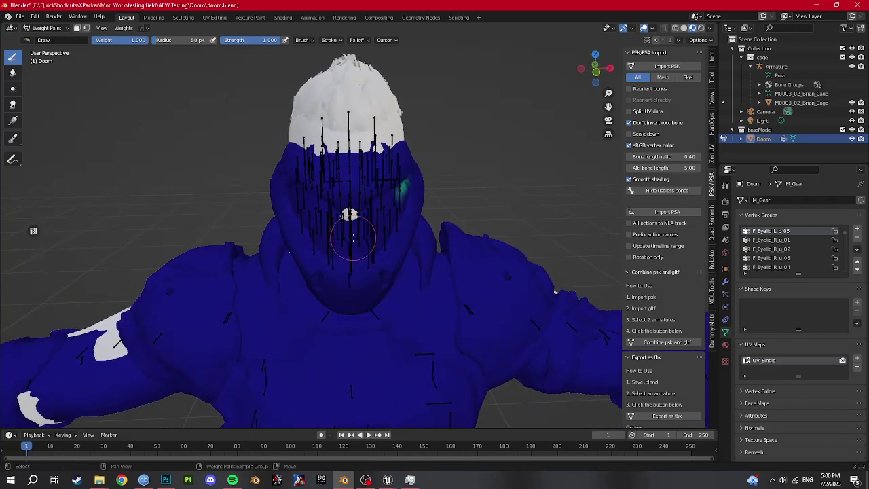
pyautogui.hotkey('ctrl', 'Tab')
pyautogui.click(291, 242)
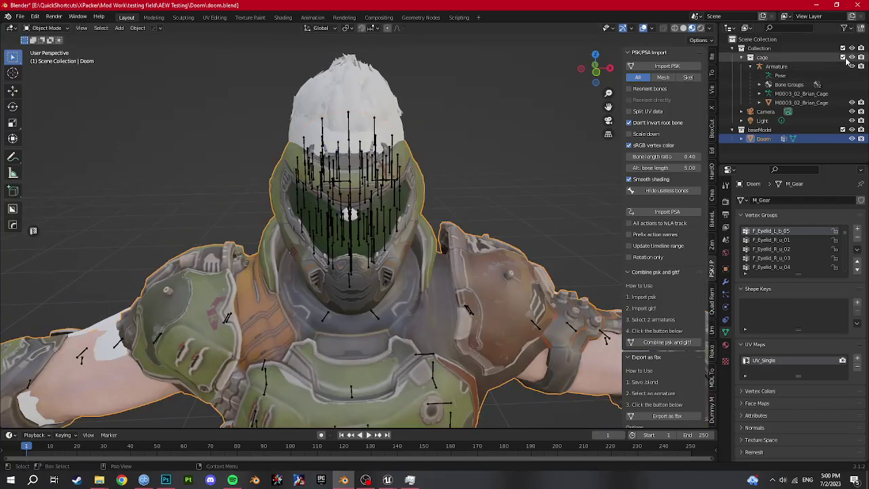
# - Create a new collection named 'Export' in the Outliner
pyautogui.rightClick(765, 150)
pyautogui.click(764, 145)
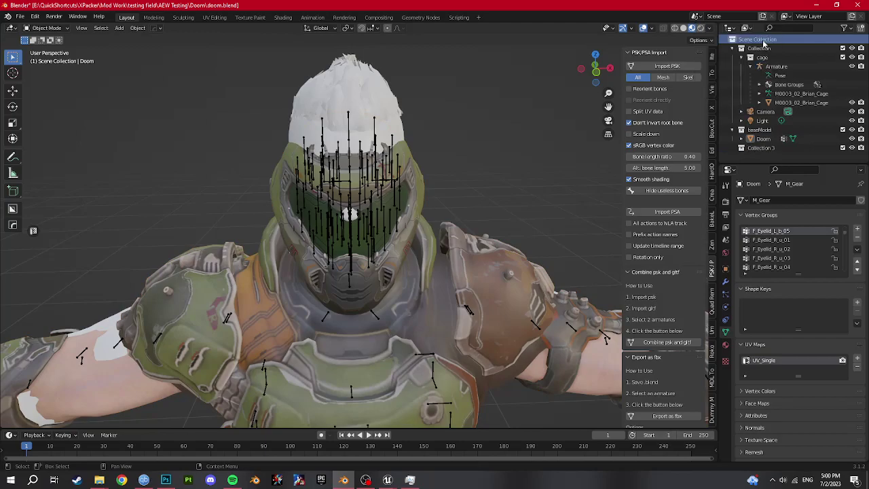
pyautogui.doubleClick(762, 148)
pyautogui.write('Export')
pyautogui.press('Return')
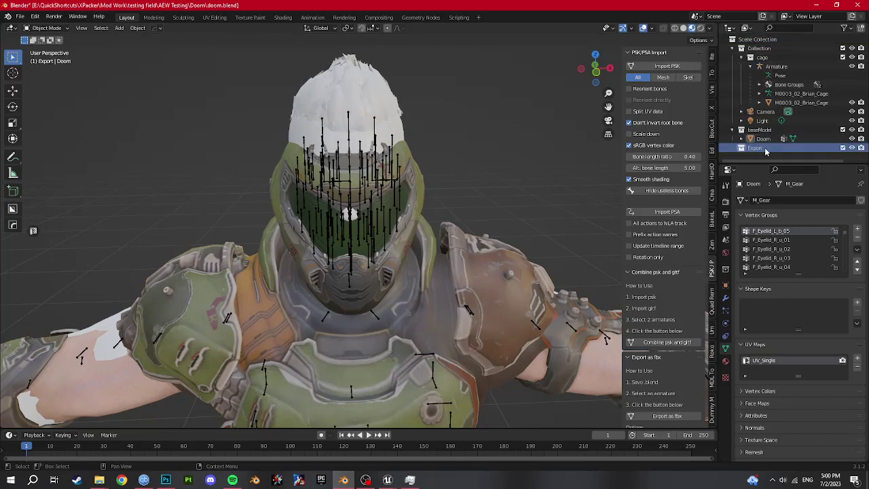
# - Move Doom and the Armature into Export and delete the cage mesh
pyautogui.click(762, 138)
pyautogui.moveTo(763, 138); pyautogui.dragTo(754, 148)
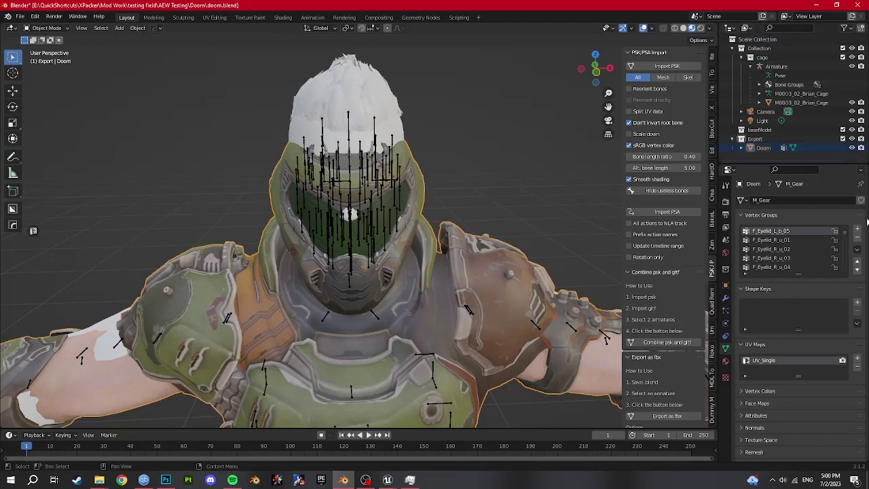
pyautogui.click(787, 66)
pyautogui.click(777, 103)
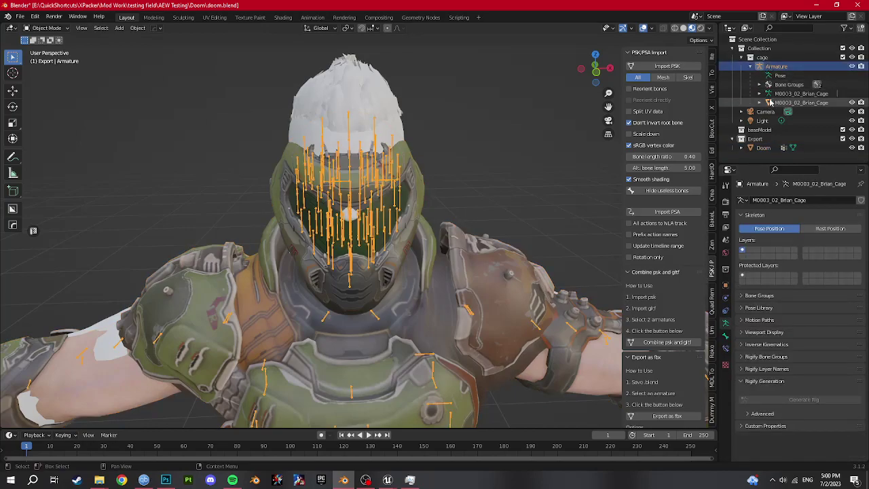
pyautogui.press('x')
pyautogui.click(775, 66)
pyautogui.moveTo(775, 66); pyautogui.dragTo(767, 133)
# - Exclude the Collection and baseModel collections and save doom.blend
pyautogui.click(765, 66)
pyautogui.keyDown('shift'); pyautogui.click(762, 75); pyautogui.keyUp('shift')
pyautogui.press('x')
pyautogui.click(842, 48)
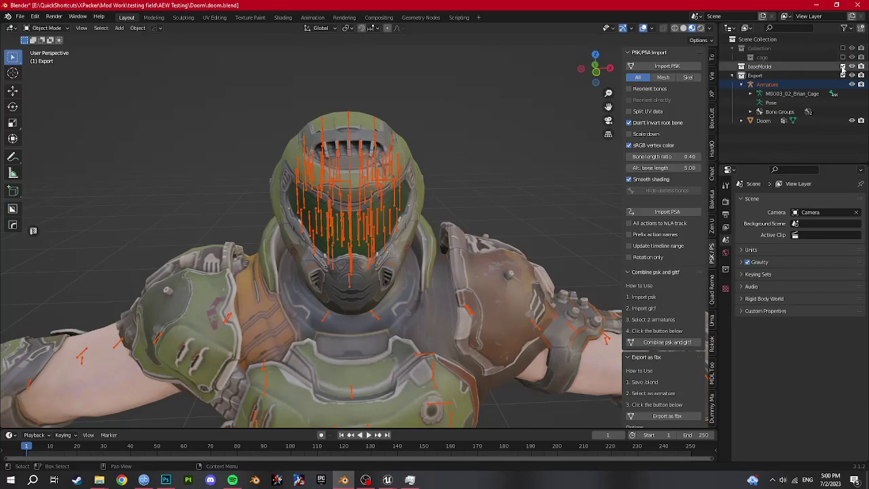
pyautogui.click(842, 66)
pyautogui.press('KP_Decimal')
# - Sort the Doom mesh's vertex groups by name
pyautogui.hotkey('ctrl', 's')
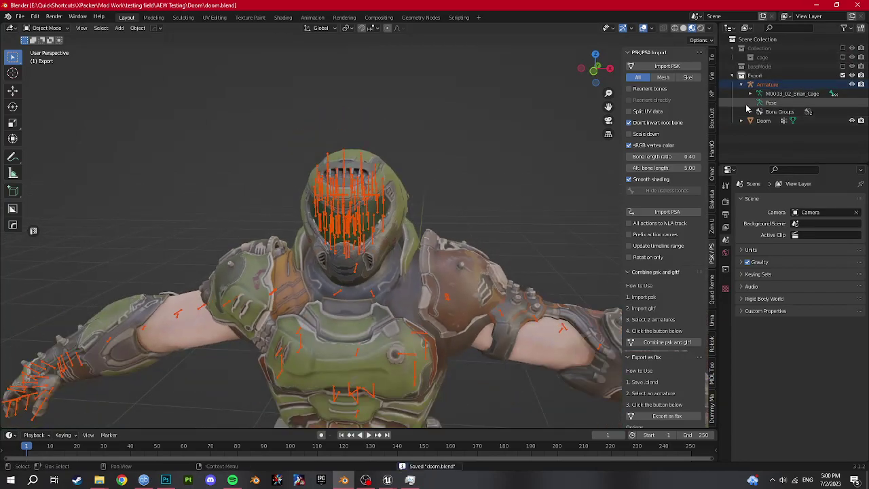
pyautogui.click(763, 121)
pyautogui.moveTo(488, 245); pyautogui.dragTo(563, 239, button='middle')
pyautogui.scroll(2, 790, 231)
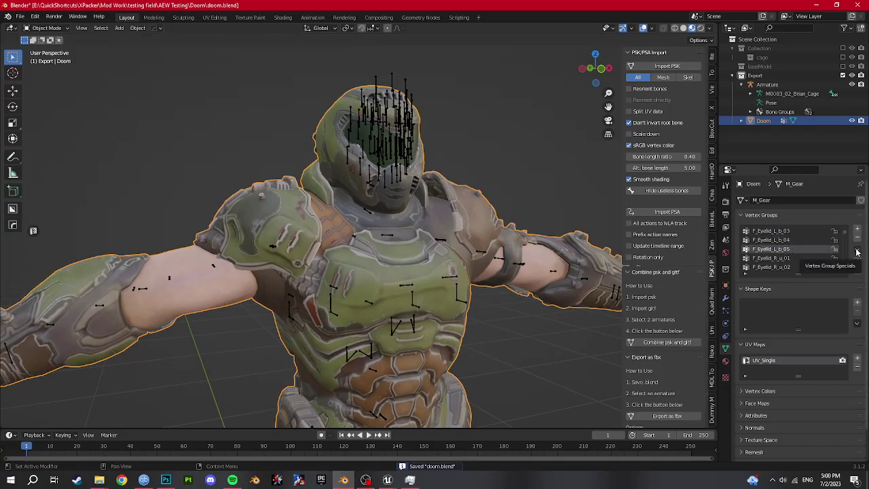
pyautogui.click(856, 249)
pyautogui.click(794, 269)
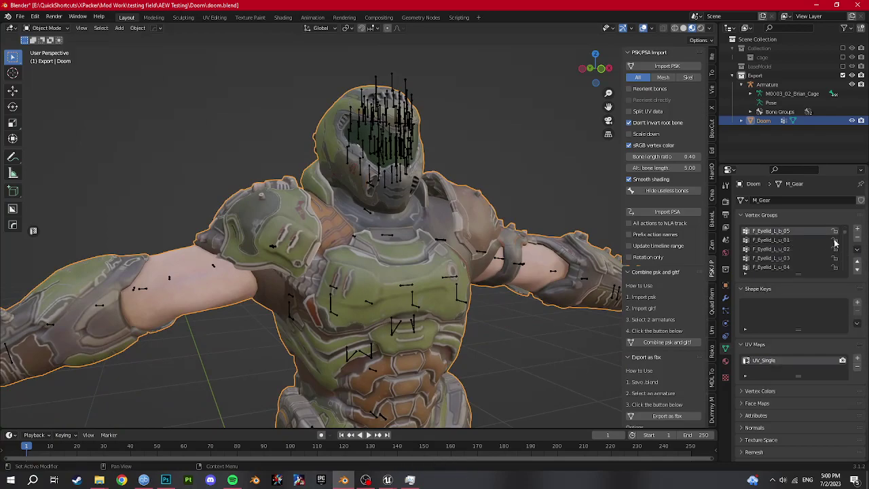
# - Remove unneeded vertex groups, including F_Cheek_L_01, several nose groups and F_Nose_R_02
pyautogui.scroll(10, 787, 245)
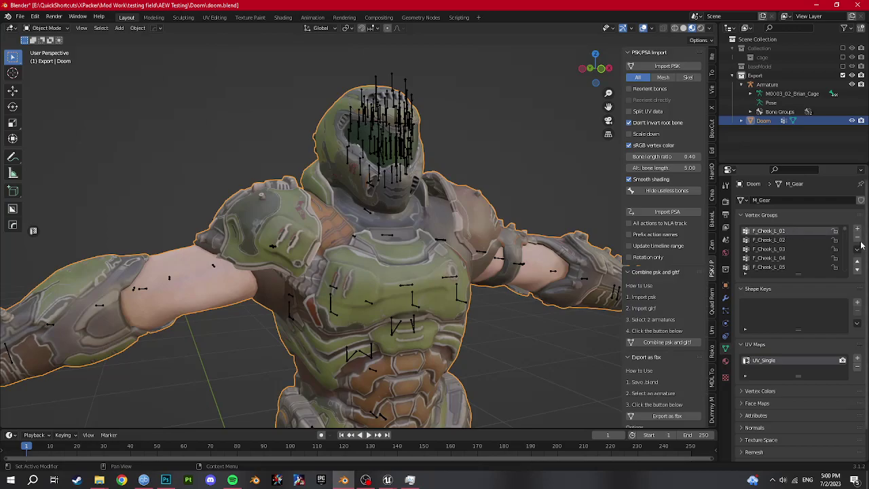
pyautogui.scroll(-11, 767, 251)
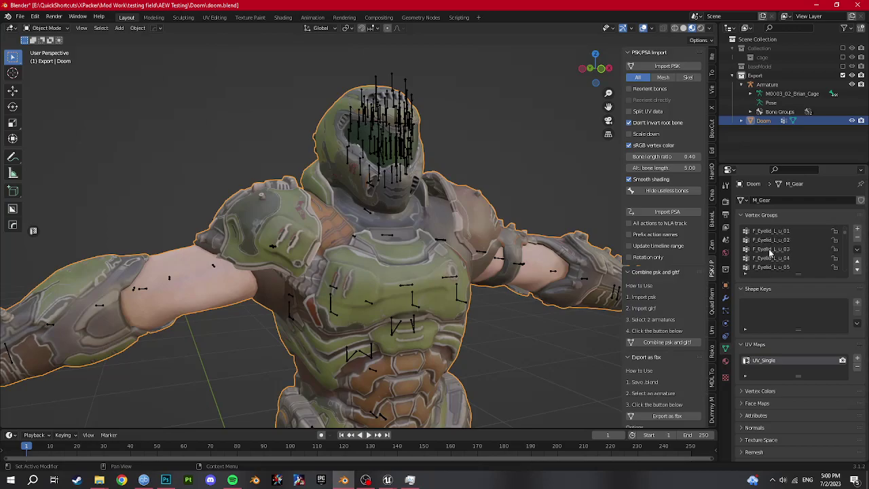
pyautogui.scroll(-8, 770, 258)
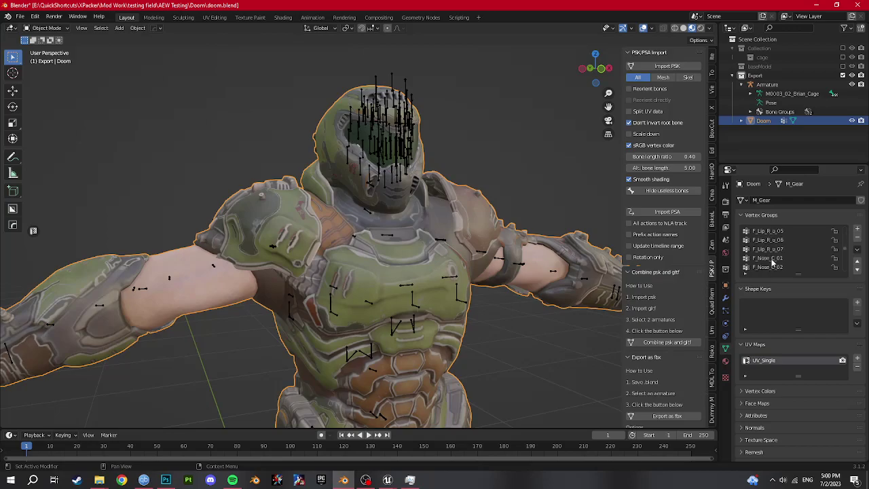
pyautogui.scroll(-6, 773, 262)
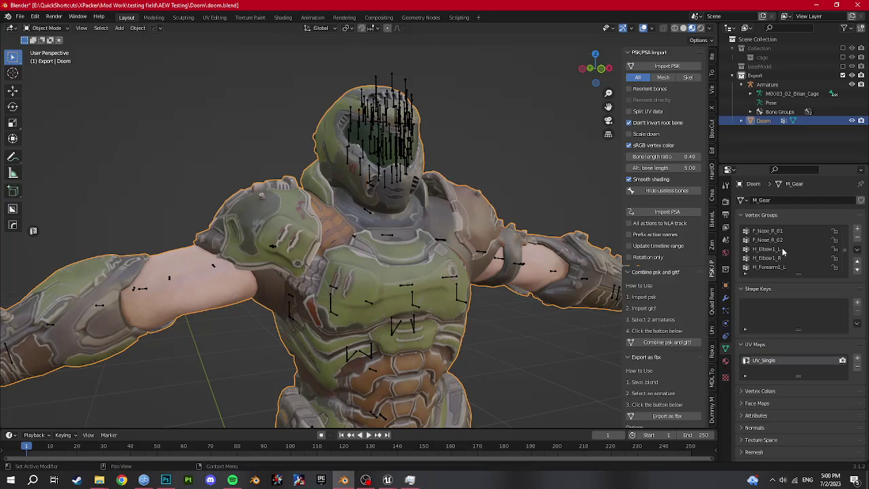
pyautogui.click(856, 240)
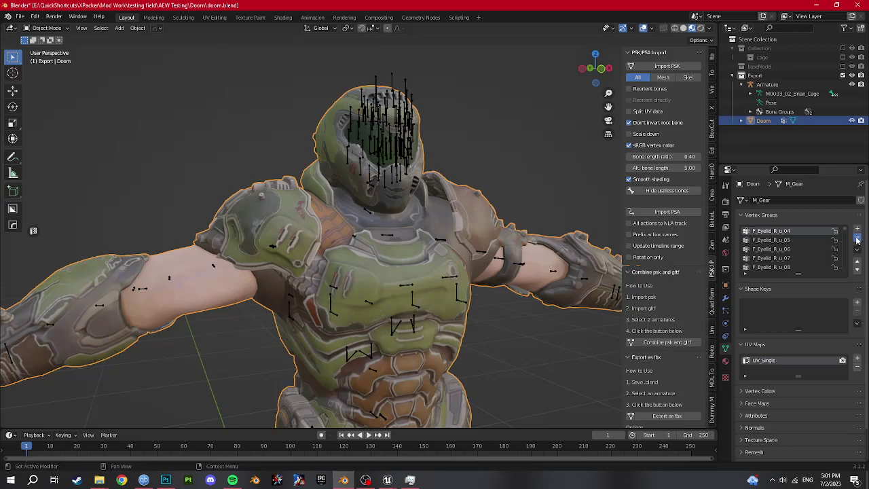
pyautogui.click(857, 241)
pyautogui.click(856, 240)
pyautogui.click(857, 240)
pyautogui.click(856, 240)
pyautogui.click(856, 241)
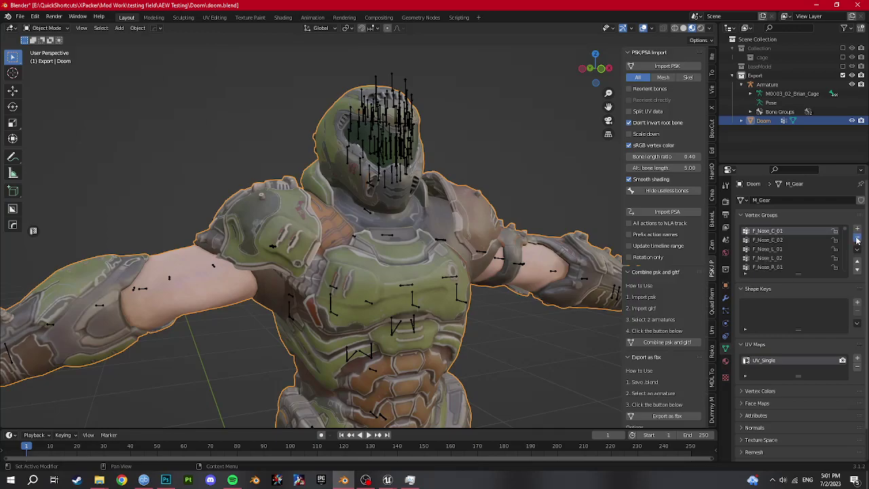
pyautogui.click(856, 240)
pyautogui.click(856, 240)
pyautogui.click(856, 240)
pyautogui.click(856, 240)
pyautogui.click(856, 241)
pyautogui.click(856, 240)
pyautogui.click(857, 241)
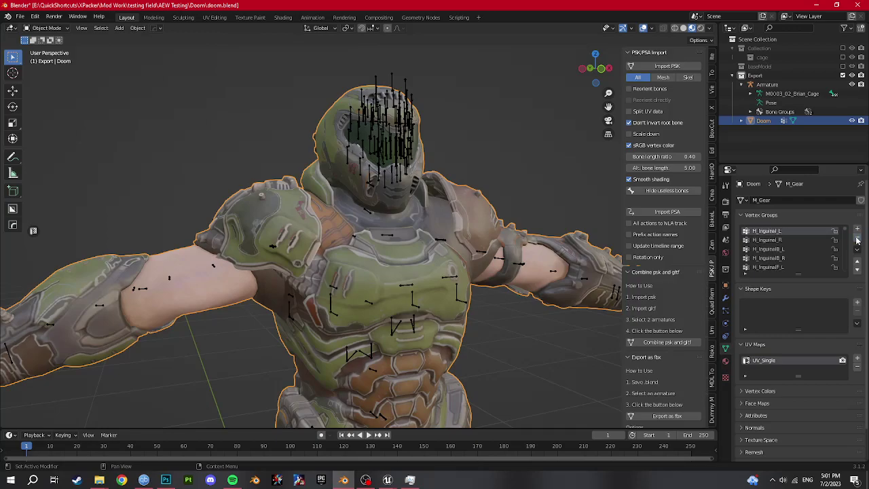
pyautogui.click(856, 240)
pyautogui.click(857, 241)
pyautogui.click(857, 240)
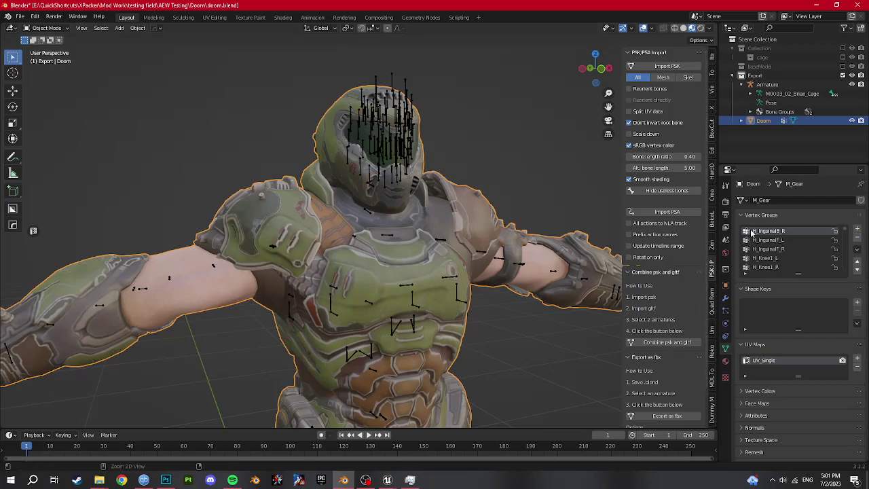
pyautogui.scroll(2, 792, 254)
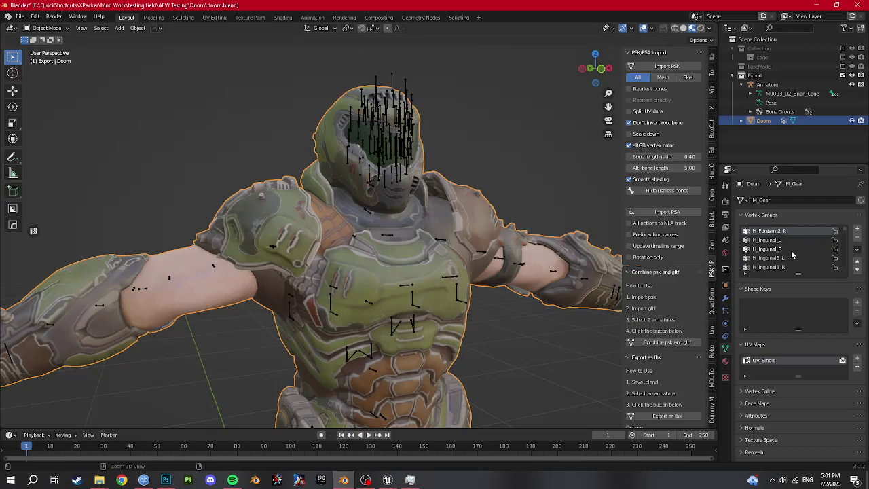
pyautogui.scroll(2, 791, 250)
pyautogui.click(856, 239)
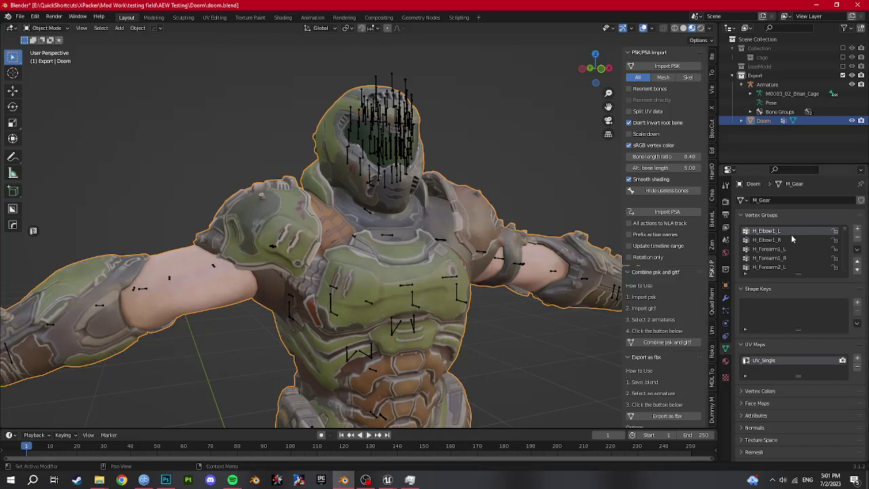
# - Make J_Head the active vertex group and view it in Weight Paint mode
pyautogui.moveTo(394, 230); pyautogui.dragTo(448, 229, button='middle')
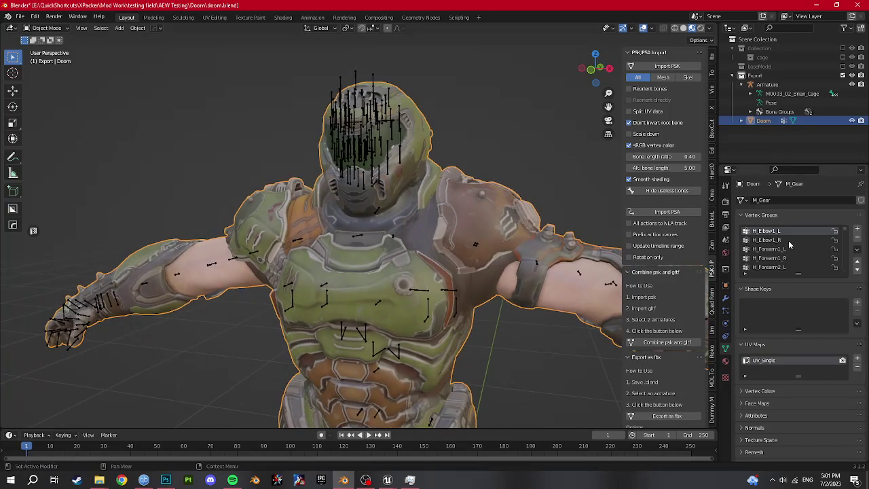
pyautogui.scroll(-10, 787, 248)
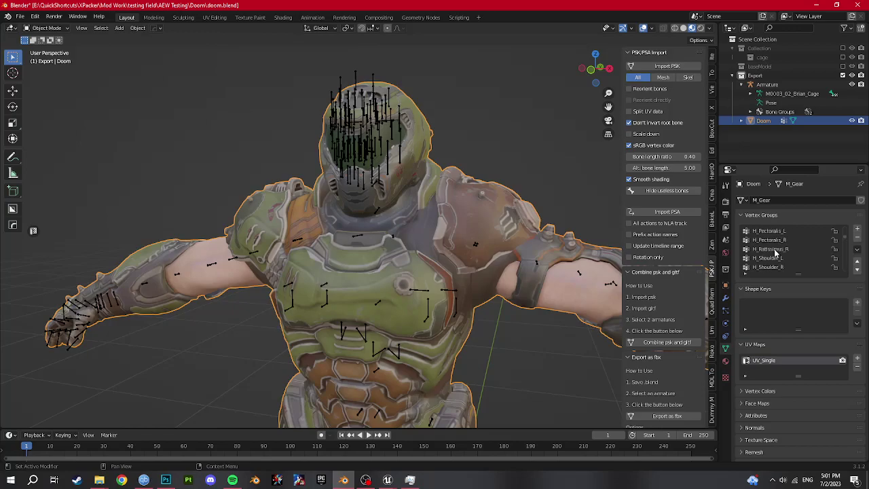
pyautogui.scroll(-8, 776, 253)
pyautogui.scroll(-2, 775, 252)
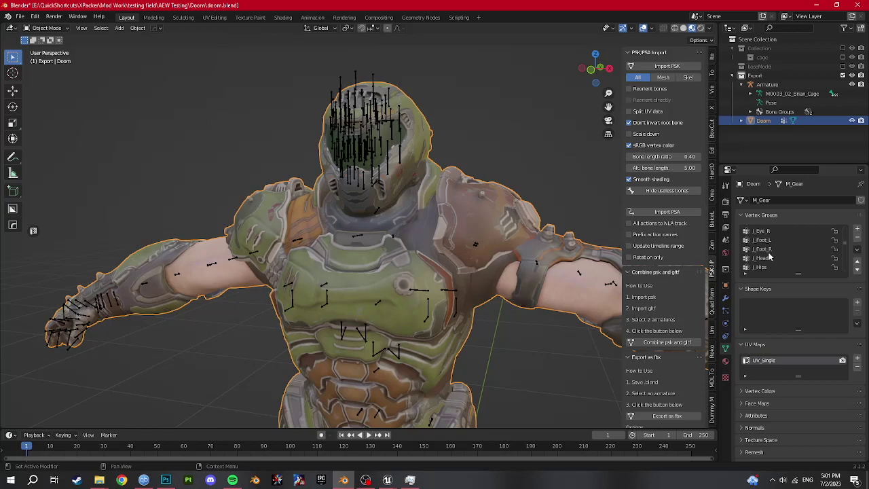
pyautogui.click(770, 257)
pyautogui.hotkey('ctrl', 'Tab')
pyautogui.click(334, 201)
# - Inspect the head and paint J_Head weight over more of the helmet
pyautogui.moveTo(334, 201); pyautogui.dragTo(367, 212, button='middle')
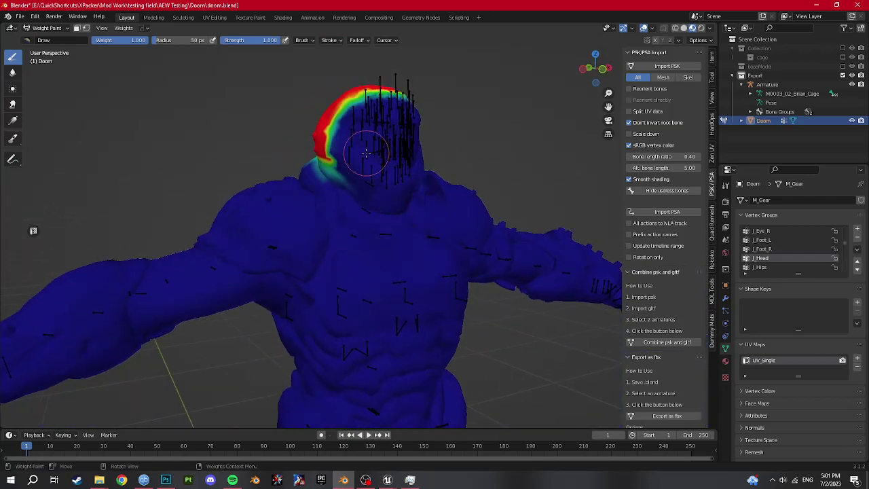
pyautogui.moveTo(360, 149)
pyautogui.mouseDown(button='middle')
pyautogui.moveTo(397, 153)
pyautogui.moveTo(360, 157)
pyautogui.mouseUp(button='middle')
pyautogui.moveTo(250, 228); pyautogui.dragTo(275, 233, button='middle')
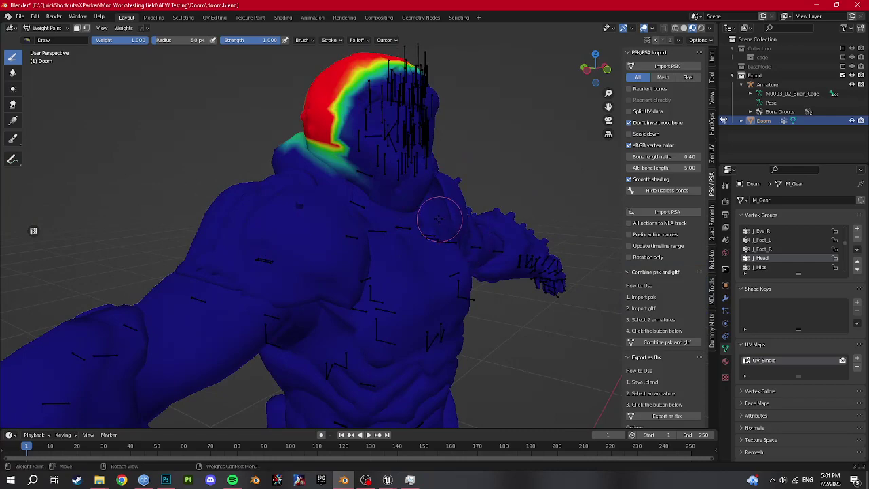
pyautogui.moveTo(383, 82)
pyautogui.mouseDown()
pyautogui.moveTo(344, 129)
pyautogui.moveTo(350, 65)
pyautogui.moveTo(354, 117)
pyautogui.moveTo(405, 133)
pyautogui.moveTo(407, 109)
pyautogui.moveTo(394, 83)
pyautogui.moveTo(415, 83)
pyautogui.mouseUp()
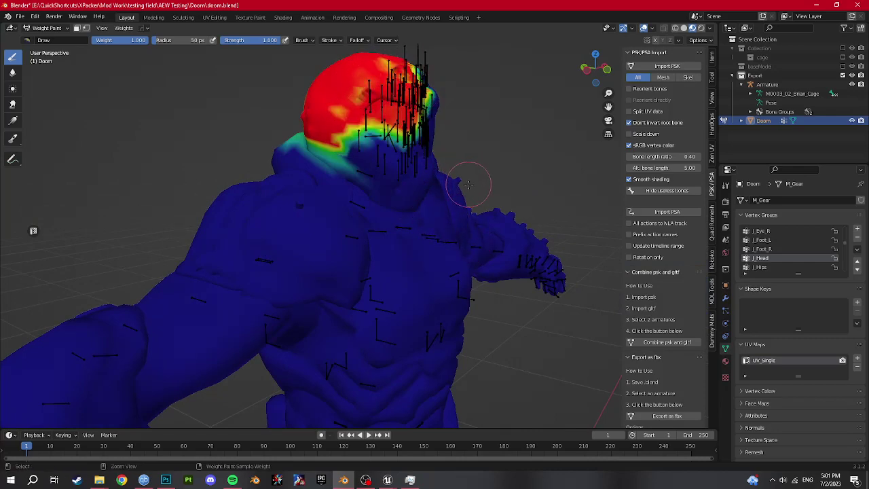
# - In Edit Mode, select only the faces using the head material slot
pyautogui.click(725, 360)
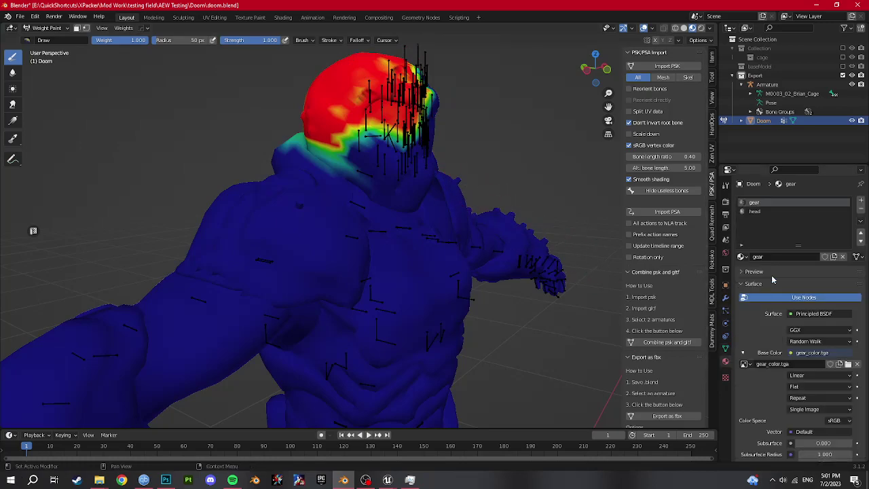
pyautogui.click(773, 211)
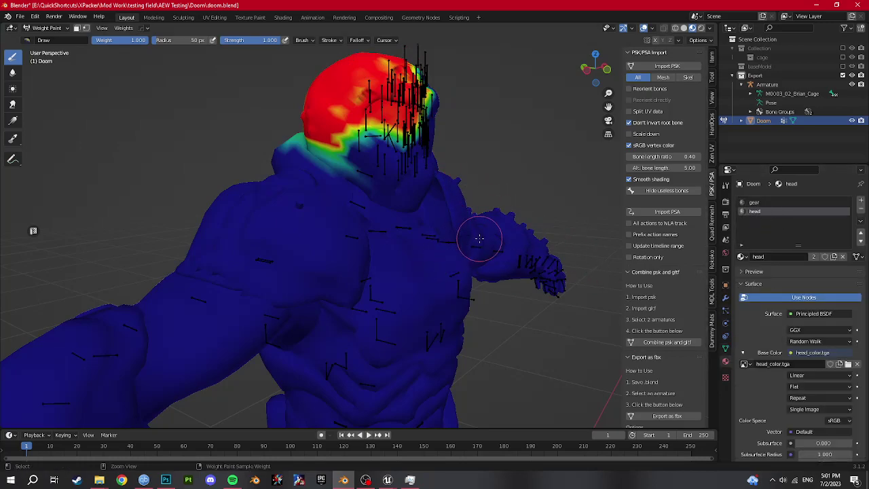
pyautogui.hotkey('ctrl', 'Tab')
pyautogui.click(550, 236)
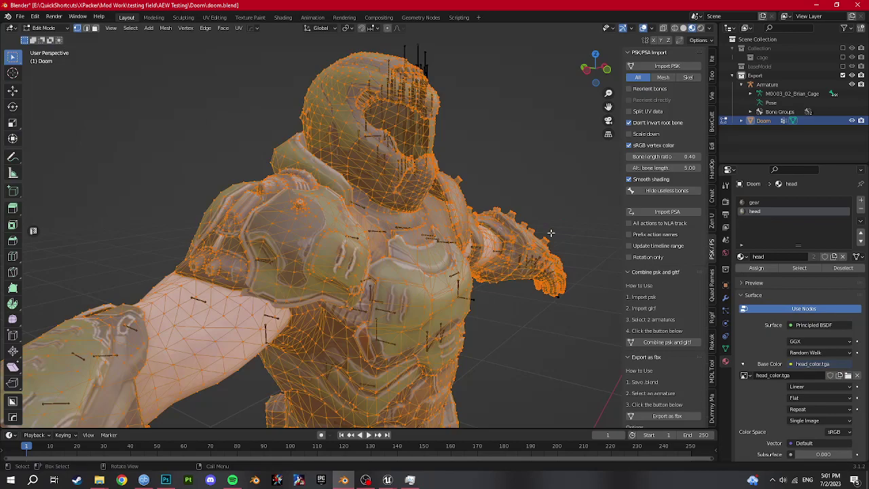
pyautogui.click(532, 178)
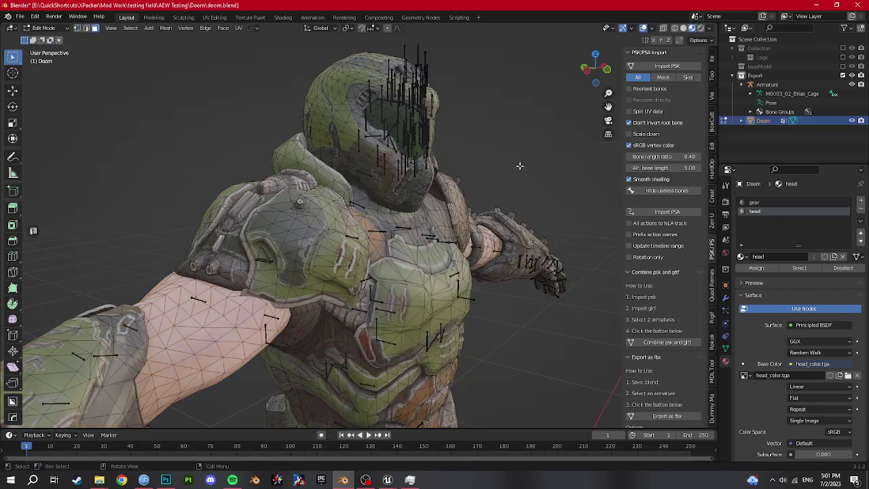
pyautogui.click(785, 267)
# - Assign the selected helmet faces to J_Head, check the weights, and return to Object Mode
pyautogui.click(725, 348)
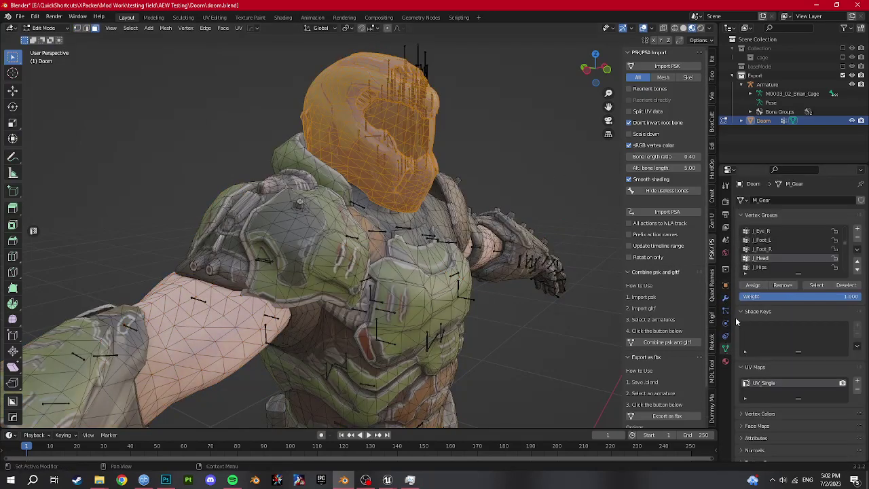
pyautogui.click(753, 286)
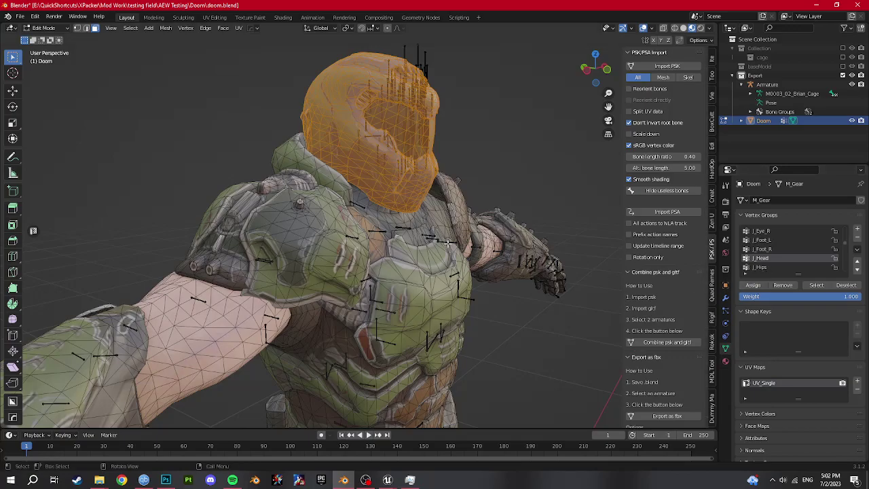
pyautogui.hotkey('ctrl', 'Tab')
pyautogui.click(378, 209)
pyautogui.moveTo(296, 190)
pyautogui.mouseDown(button='middle')
pyautogui.moveTo(361, 195)
pyautogui.moveTo(436, 223)
pyautogui.mouseUp(button='middle')
pyautogui.hotkey('ctrl', 'Tab')
pyautogui.click(353, 220)
pyautogui.scroll(-4, 333, 215)
# - Save the file and parent Doom under the Armature in the Outliner
pyautogui.scroll(-3, 322, 213)
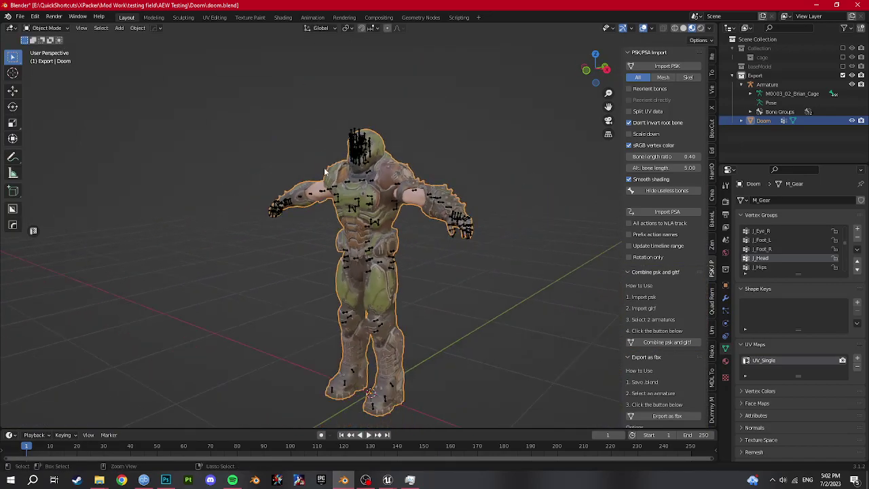
pyautogui.hotkey('ctrl', 's')
pyautogui.moveTo(762, 121); pyautogui.dragTo(769, 85)
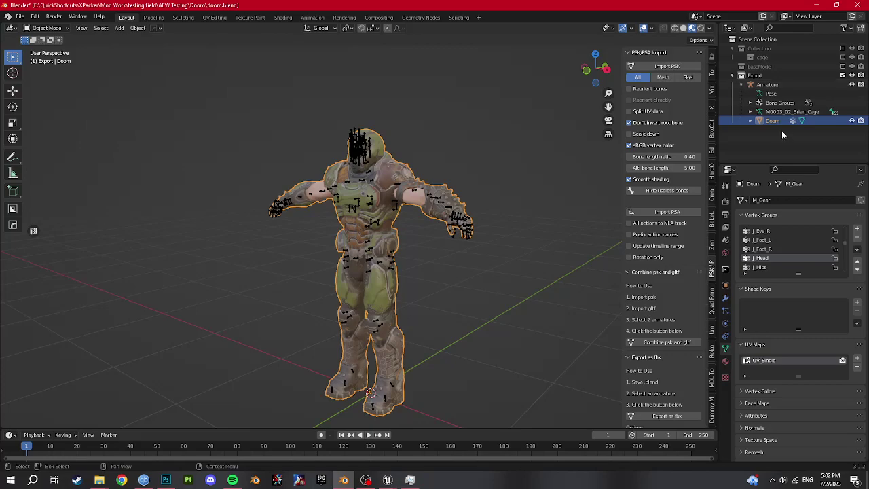
# - Add an Armature modifier to Doom with its object set to Armature
pyautogui.click(724, 295)
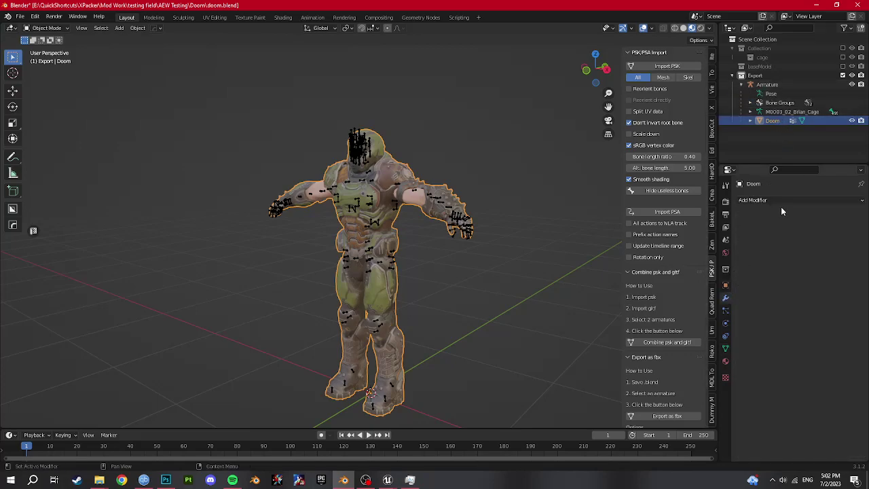
pyautogui.click(780, 204)
pyautogui.click(753, 225)
pyautogui.click(813, 230)
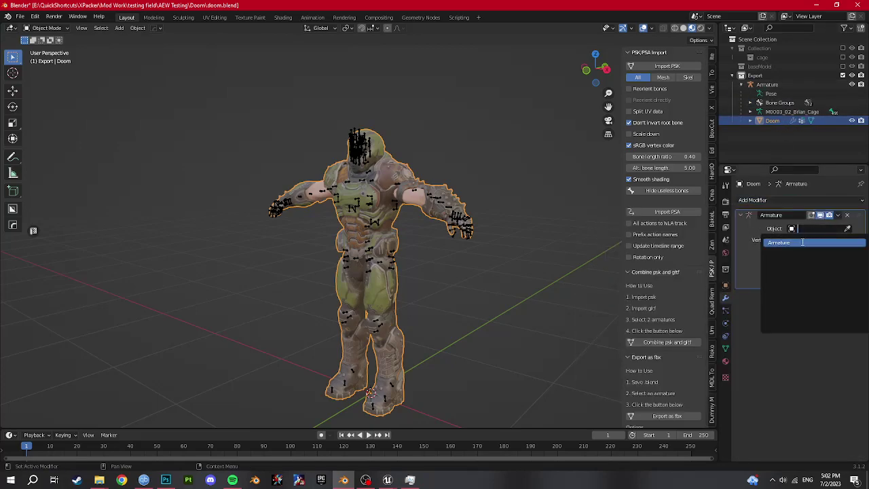
pyautogui.click(807, 242)
# - Apply all transforms to Doom and select the Armature object
pyautogui.hotkey('ctrl', 'a')
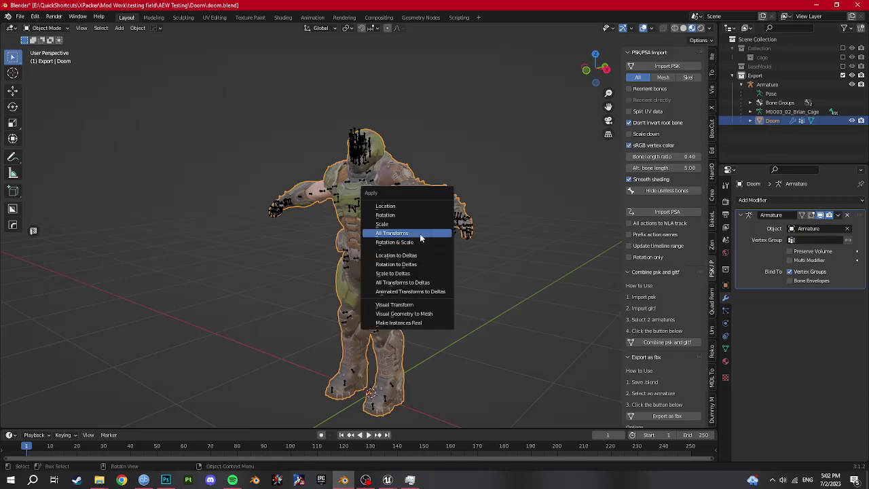
pyautogui.click(420, 234)
pyautogui.moveTo(420, 235); pyautogui.dragTo(482, 190, button='middle')
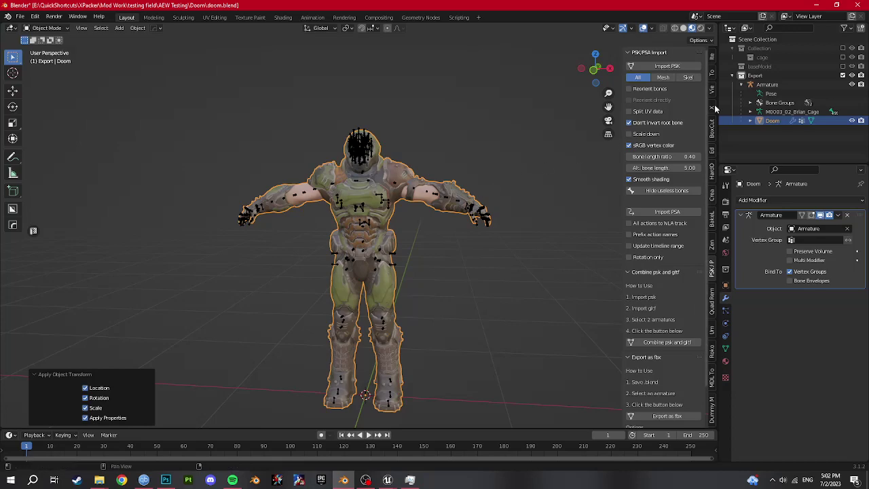
pyautogui.scroll(-2, 678, 211)
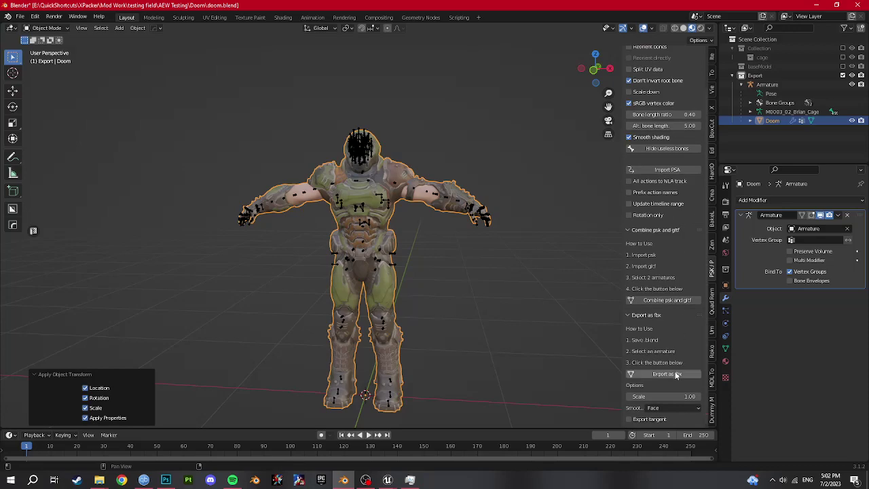
pyautogui.click(767, 84)
# - Export the Armature with Doom as doom_Armature.fbx from the Export as fbx panel
pyautogui.moveTo(473, 333); pyautogui.dragTo(449, 305, button='middle')
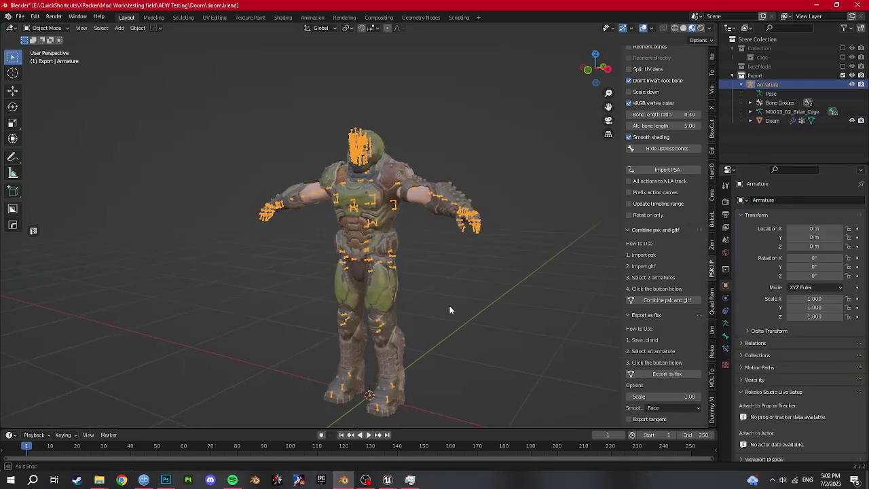
pyautogui.click(665, 375)
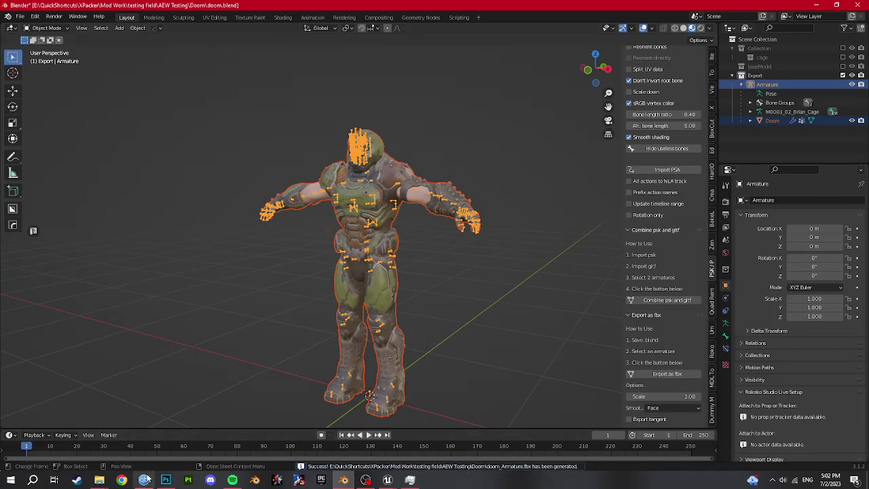
# - In File Explorer, open the AEWFightForever folder and select AEWFightForever.uproject
pyautogui.moveTo(99, 480)
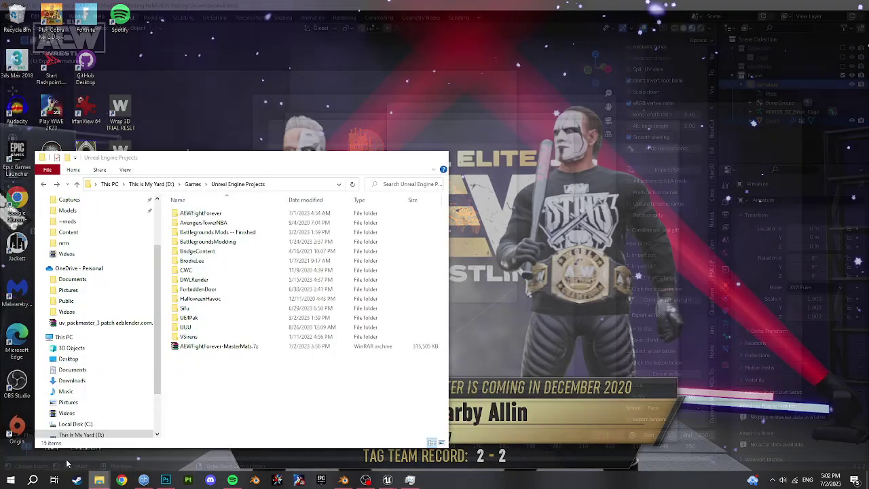
pyautogui.click(37, 441)
pyautogui.click(218, 346)
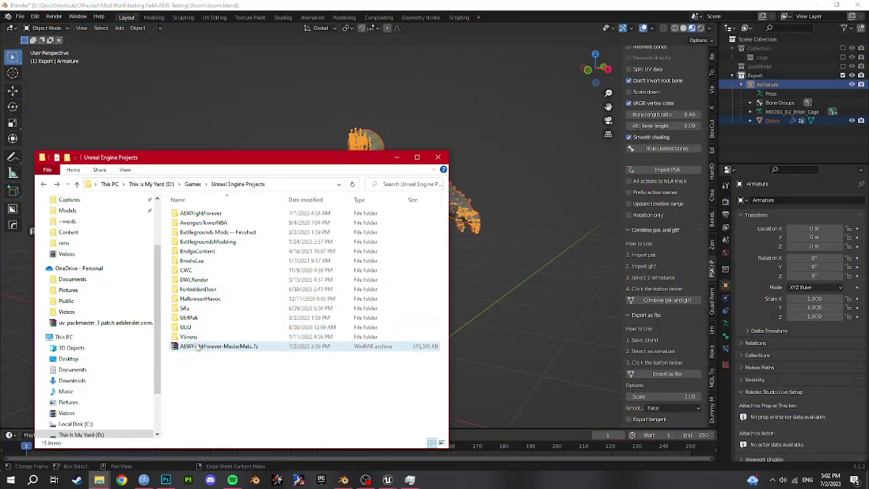
pyautogui.doubleClick(203, 213)
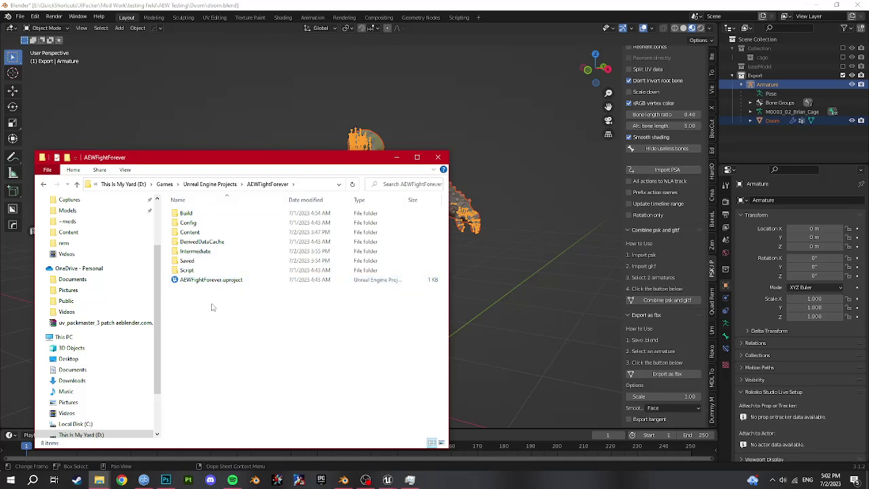
pyautogui.hotkey('alt', 'Left')
pyautogui.doubleClick(218, 214)
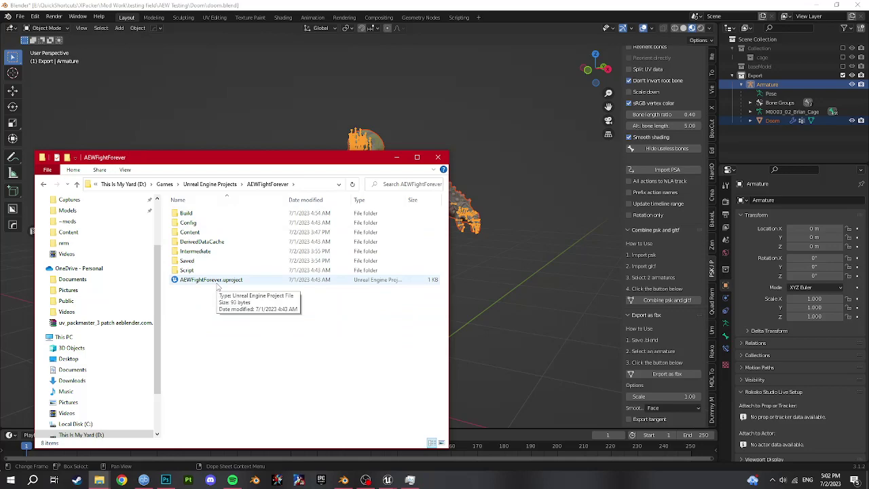
pyautogui.click(217, 284)
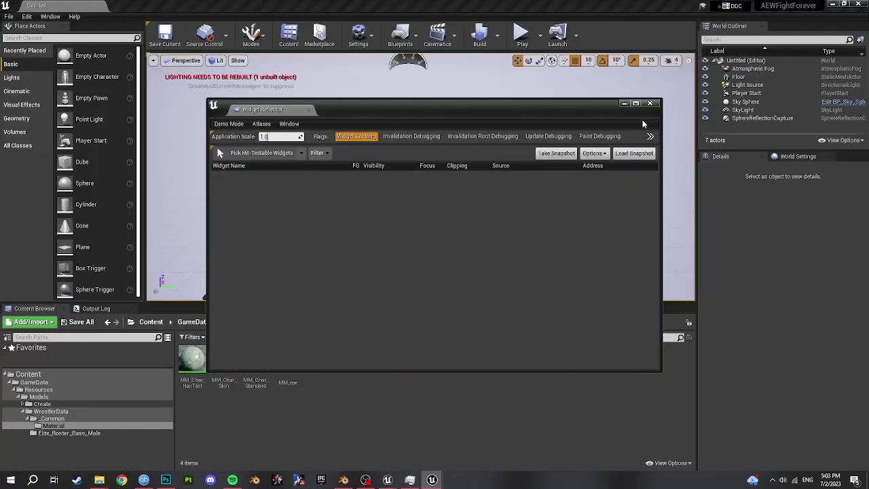
# - Close the Widget Reflector and expand the Create and Chara folders to view Chara Materials
pyautogui.click(649, 103)
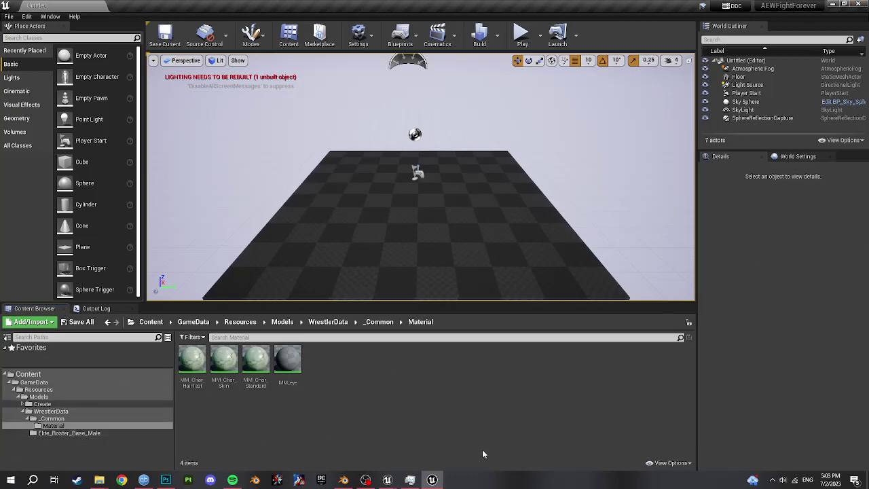
pyautogui.doubleClick(67, 404)
pyautogui.doubleClick(67, 411)
pyautogui.click(69, 419)
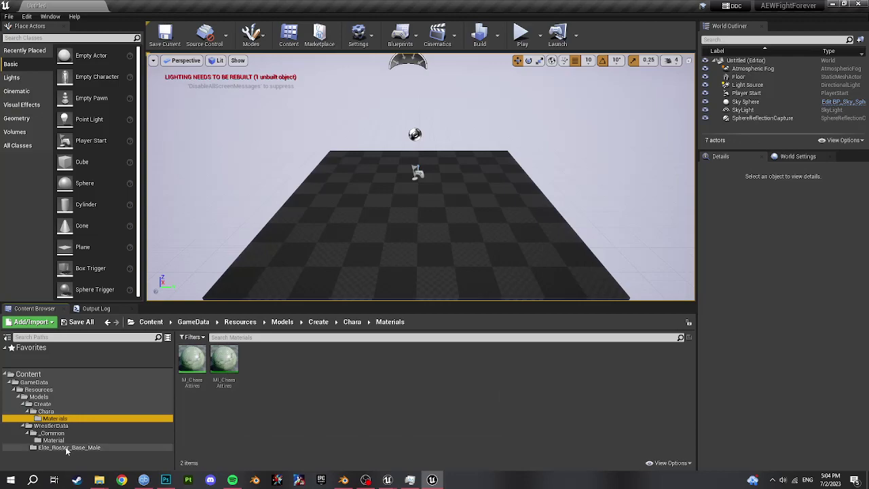
# - Browse to the Elite_Roster_Base_Male folder to show its skeleton and physics assets
pyautogui.click(68, 447)
pyautogui.click(53, 440)
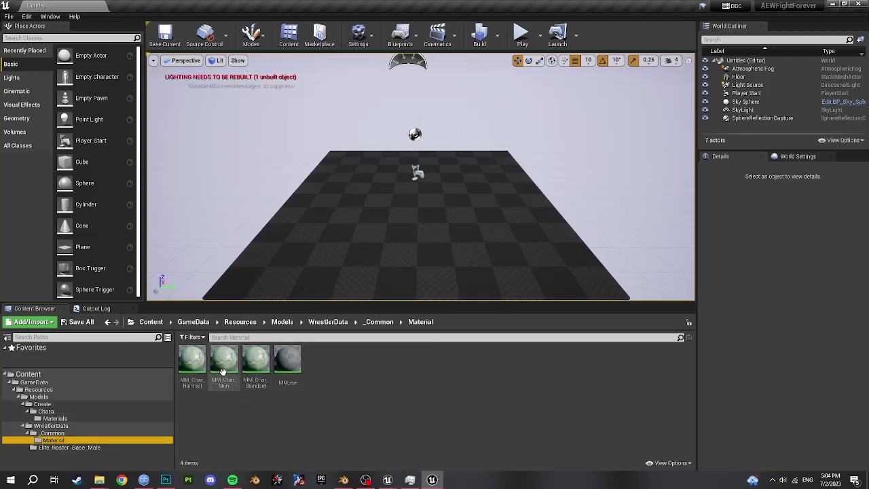
pyautogui.moveTo(198, 378)
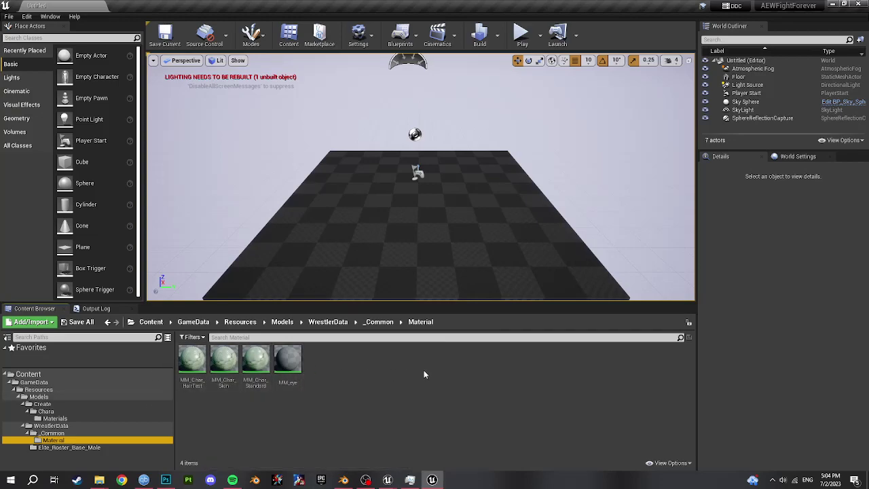
pyautogui.click(117, 448)
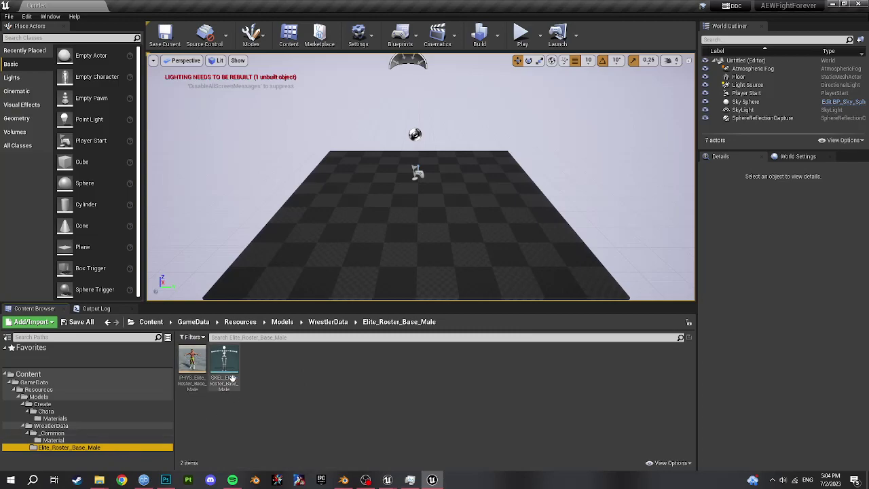